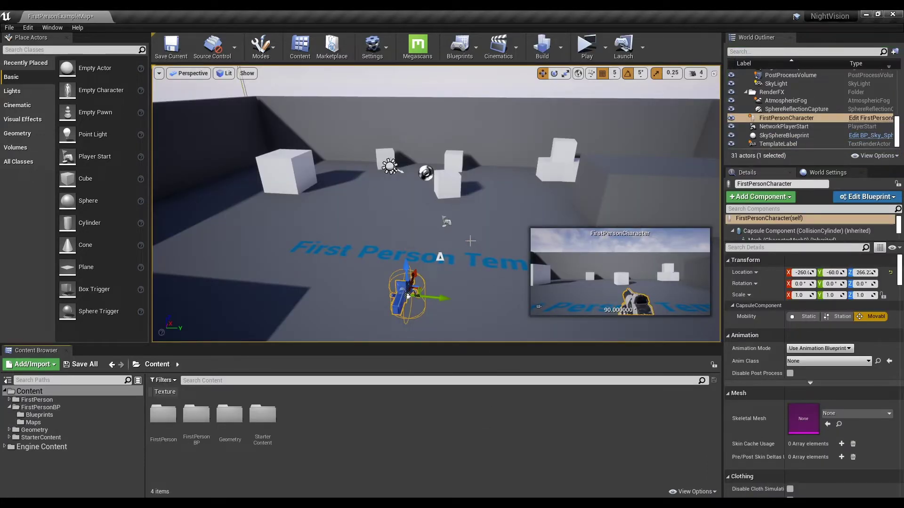
# Step: Rotate the Light Source directional light until its direction arrow points straight up, giving the level night-time lighting
pyautogui.moveTo(444, 211); pyautogui.dragTo(389, 198, button='right')
pyautogui.press('d')
pyautogui.press('w')
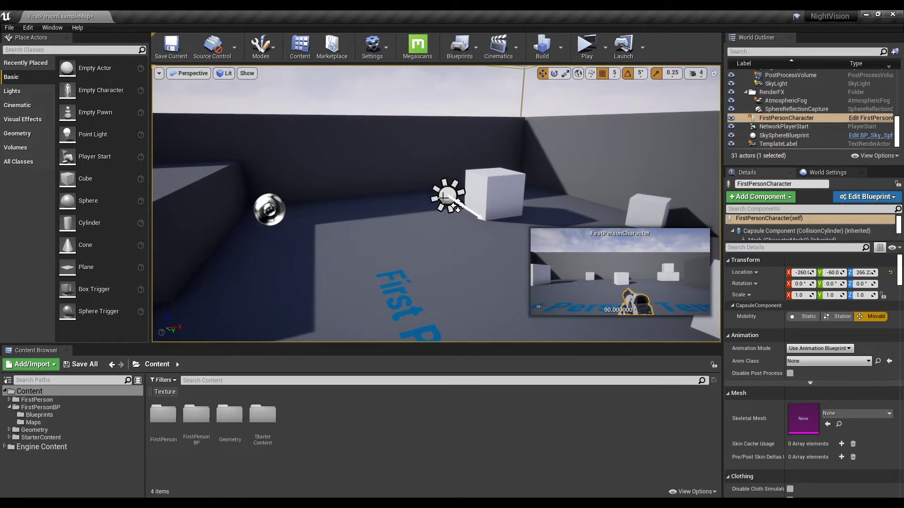
pyautogui.click(445, 197)
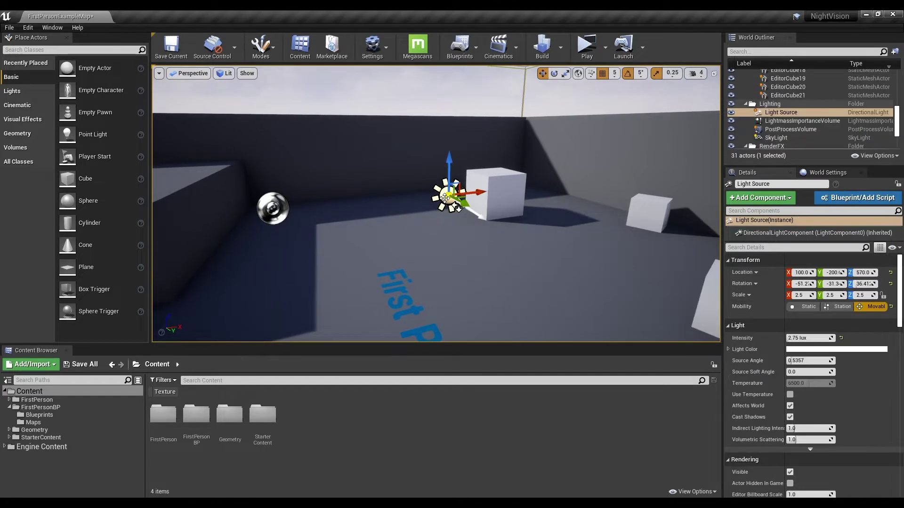
pyautogui.click(779, 113)
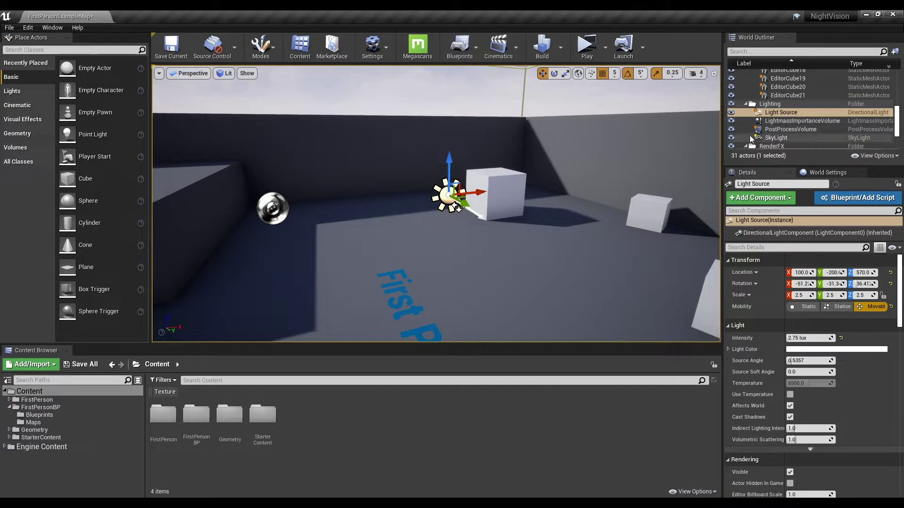
pyautogui.click(555, 76)
pyautogui.moveTo(425, 151); pyautogui.dragTo(413, 165)
pyautogui.moveTo(494, 167)
pyautogui.mouseDown()
pyautogui.moveTo(430, 141)
pyautogui.moveTo(403, 165)
pyautogui.mouseUp()
pyautogui.moveTo(511, 127); pyautogui.dragTo(325, 127, button='right')
pyautogui.moveTo(468, 163); pyautogui.dragTo(450, 153)
pyautogui.moveTo(491, 159); pyautogui.dragTo(358, 159, button='right')
pyautogui.moveTo(438, 188); pyautogui.dragTo(447, 198)
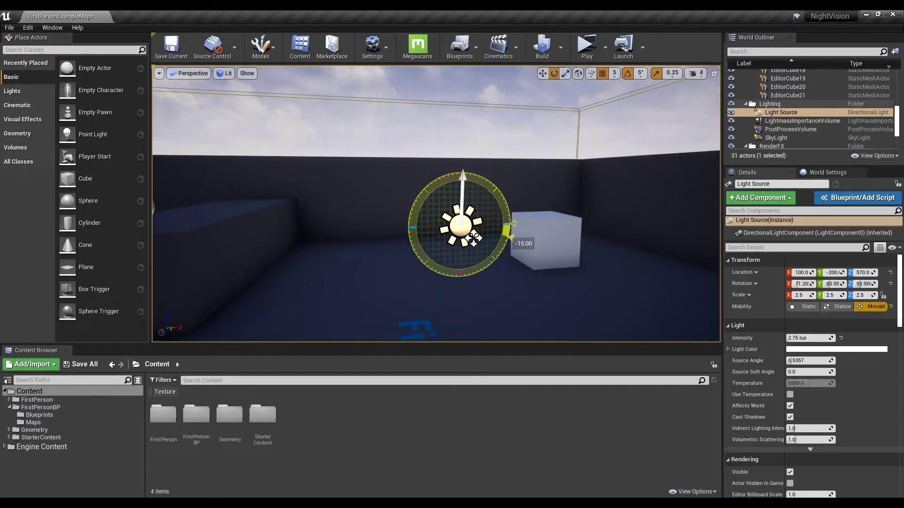
pyautogui.moveTo(510, 236); pyautogui.dragTo(507, 233)
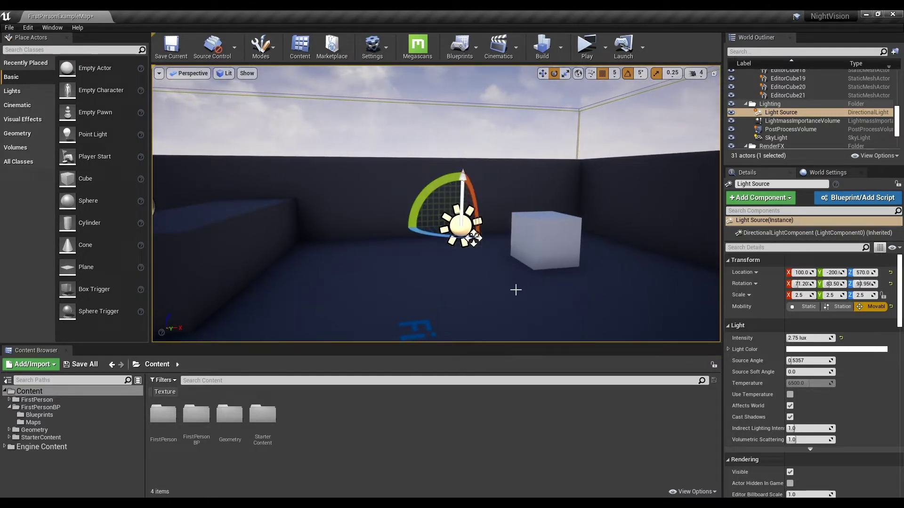
pyautogui.moveTo(627, 298); pyautogui.dragTo(576, 283, button='right')
pyautogui.moveTo(464, 292); pyautogui.dragTo(663, 136, button='right')
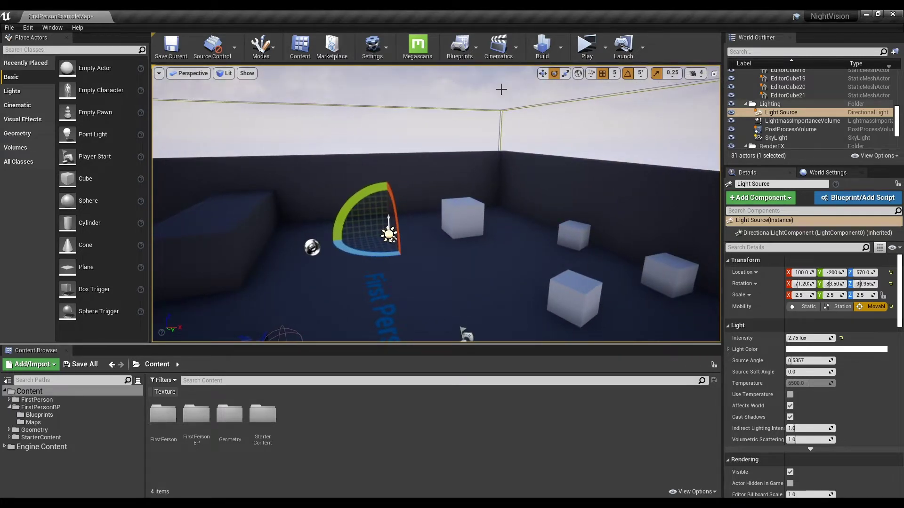
# Step: Refresh the SkySphereBlueprint's material so the sky matches the rotated light
pyautogui.scroll(-2, 782, 118)
pyautogui.click(783, 136)
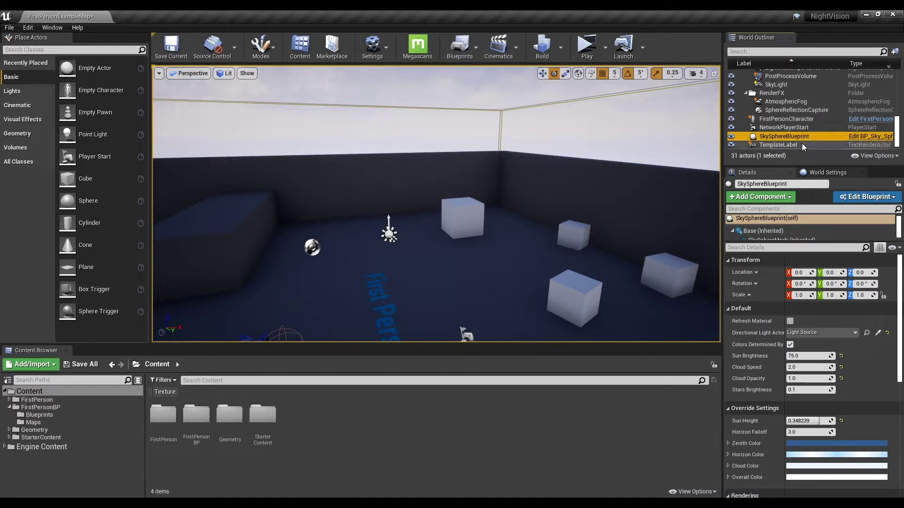
pyautogui.click(790, 322)
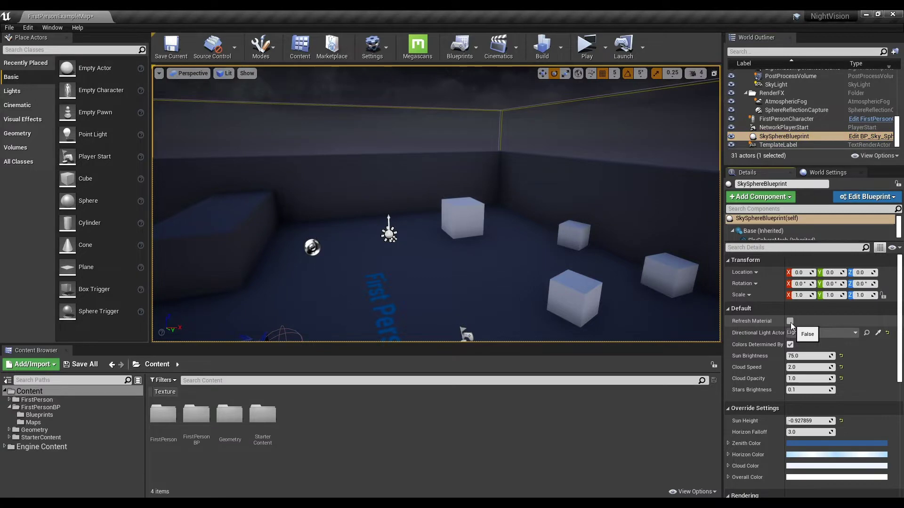
# Step: Set the sky sphere's stars brightness to 2.3, and adjust its cloud opacity to about 1.047 and cloud speed to about 2.037
pyautogui.moveTo(657, 256); pyautogui.dragTo(468, 223, button='right')
pyautogui.moveTo(711, 215); pyautogui.dragTo(683, 351, button='right')
pyautogui.click(807, 390)
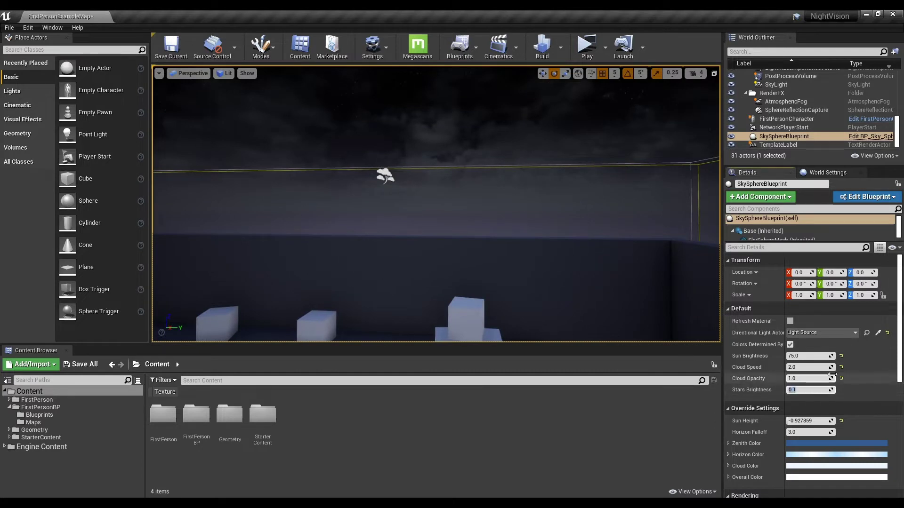
pyautogui.write('2.3')
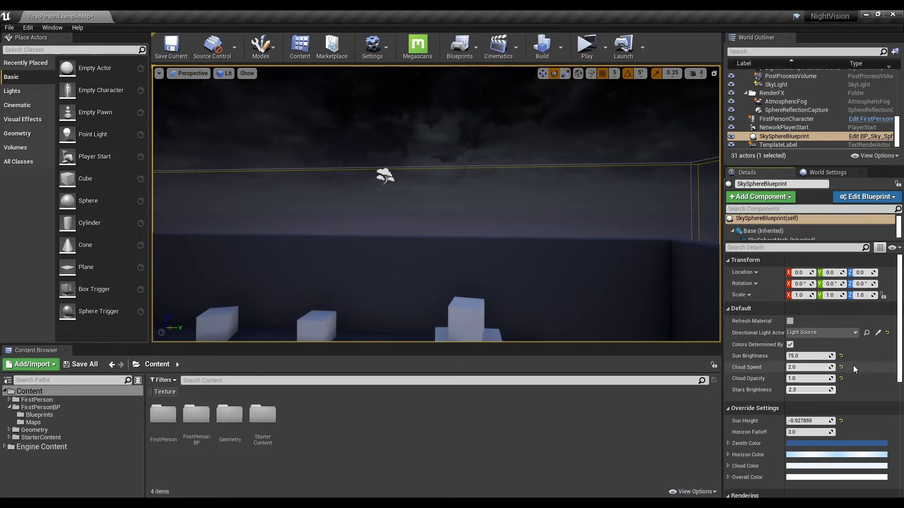
pyautogui.press('Return')
pyautogui.moveTo(678, 282); pyautogui.dragTo(474, 203, button='right')
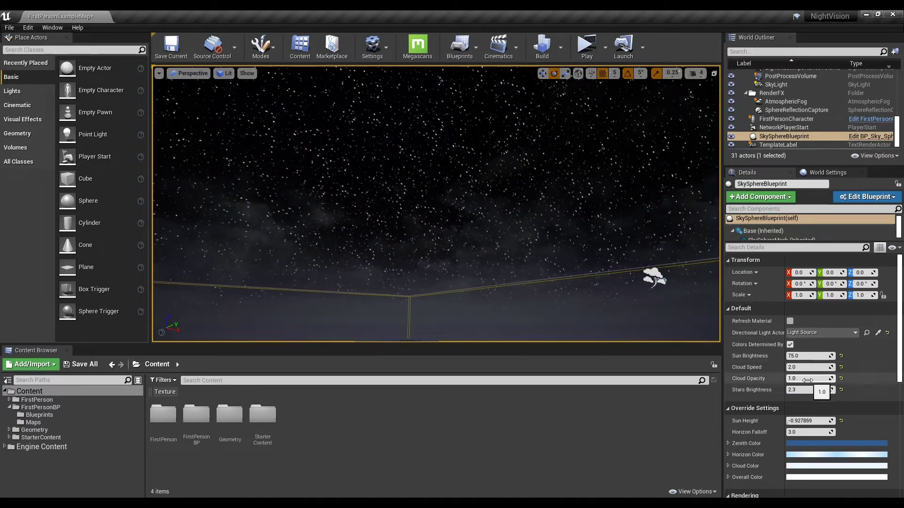
pyautogui.moveTo(808, 378)
pyautogui.mouseDown()
pyautogui.moveTo(796, 378)
pyautogui.moveTo(814, 378)
pyautogui.moveTo(807, 379)
pyautogui.moveTo(812, 368)
pyautogui.mouseUp()
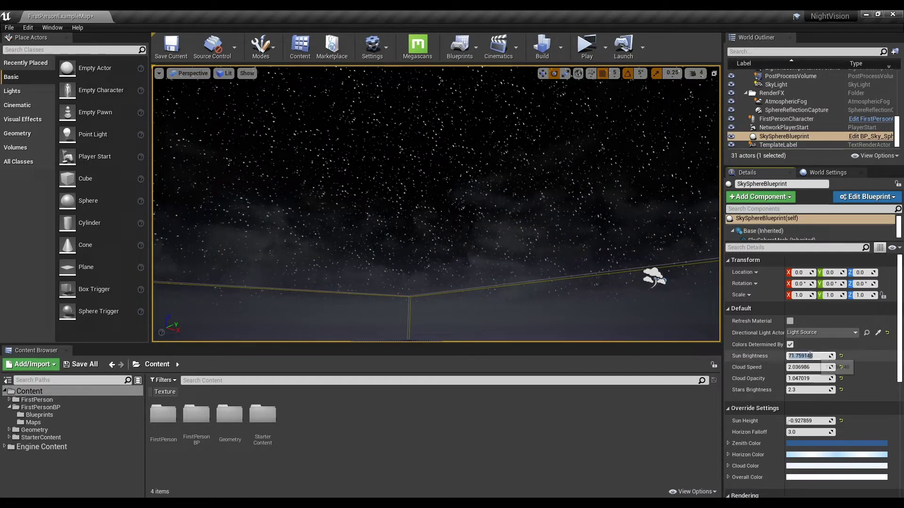
# Step: Play the level to check the night sky and darkness in game, and end the preview
pyautogui.moveTo(479, 258); pyautogui.dragTo(523, 338, button='right')
pyautogui.keyDown('alt'); pyautogui.moveTo(523, 197); pyautogui.dragTo(516, 131); pyautogui.keyUp('alt')
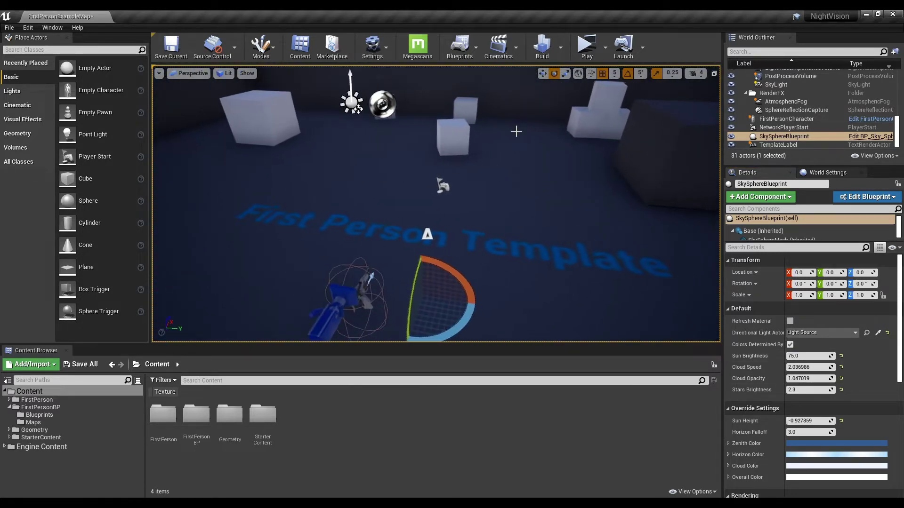
pyautogui.click(587, 46)
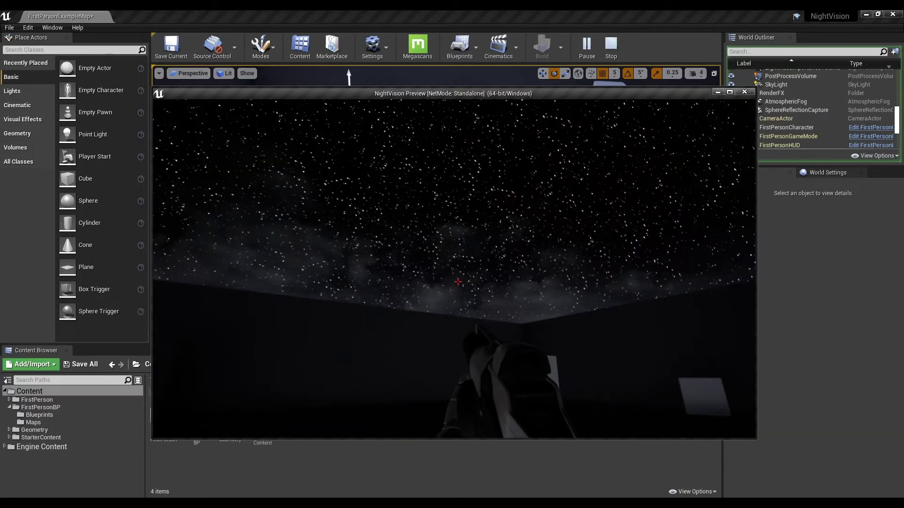
pyautogui.press('Escape')
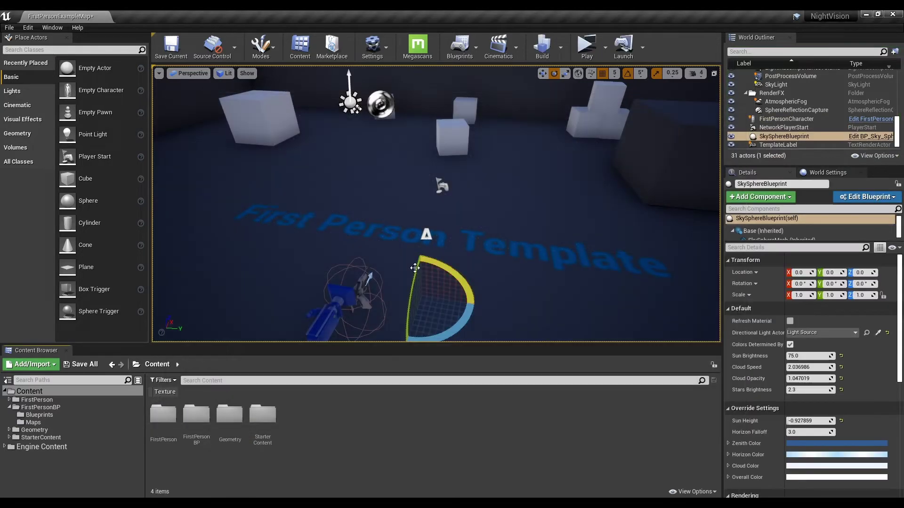
# Step: Create a new material in the Content folder and name it M_NightVision
pyautogui.click(102, 392)
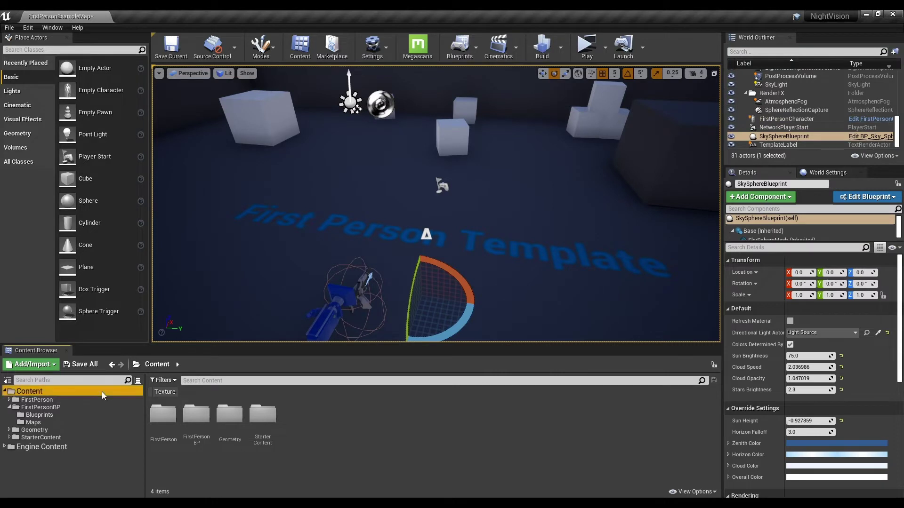
pyautogui.rightClick(293, 413)
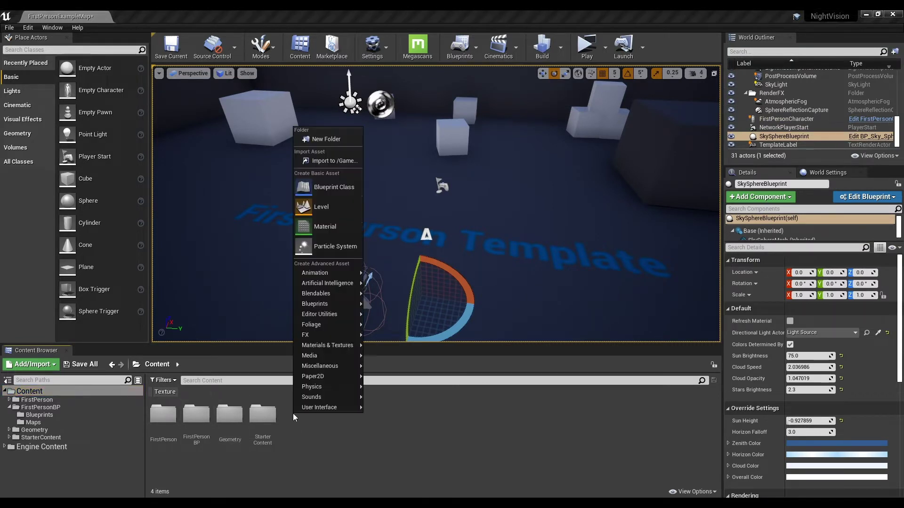
pyautogui.click(338, 226)
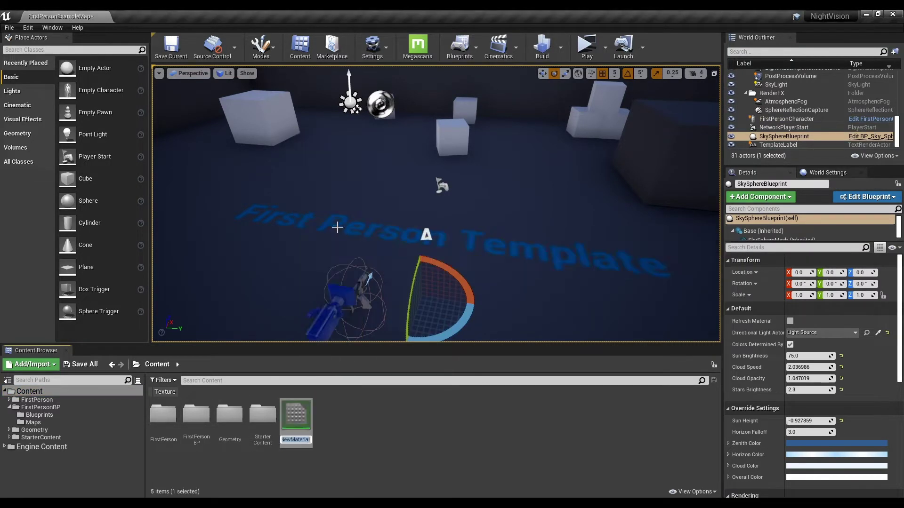
pyautogui.write('M_Ne')
pyautogui.write('ight')
pyautogui.write('Visio')
pyautogui.write('n')
pyautogui.press('Return')
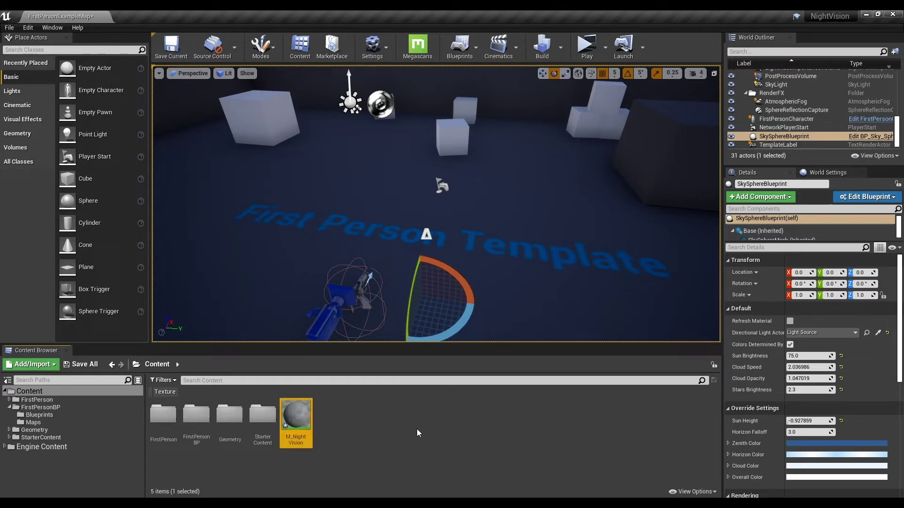
# Step: Open M_NightVision for editing and set its material domain to Post Process
pyautogui.click(330, 415)
pyautogui.doubleClick(299, 417)
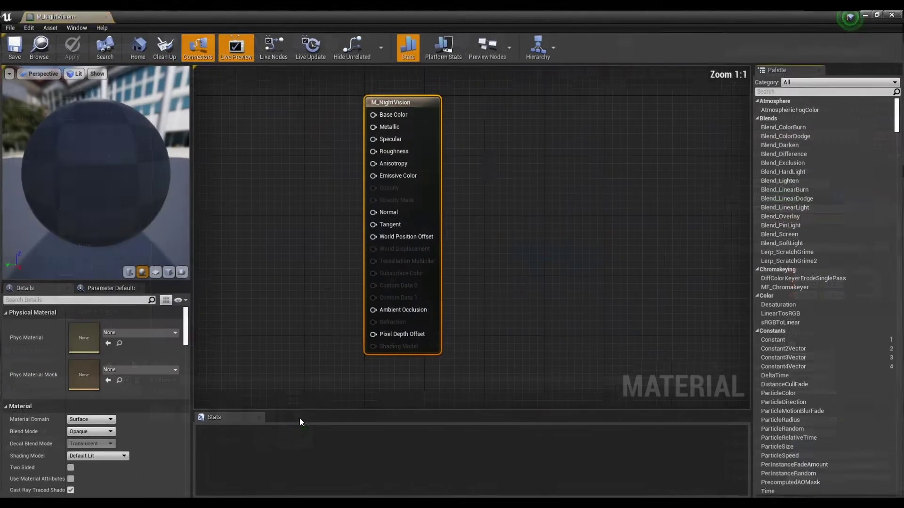
pyautogui.moveTo(440, 281); pyautogui.dragTo(479, 267, button='right')
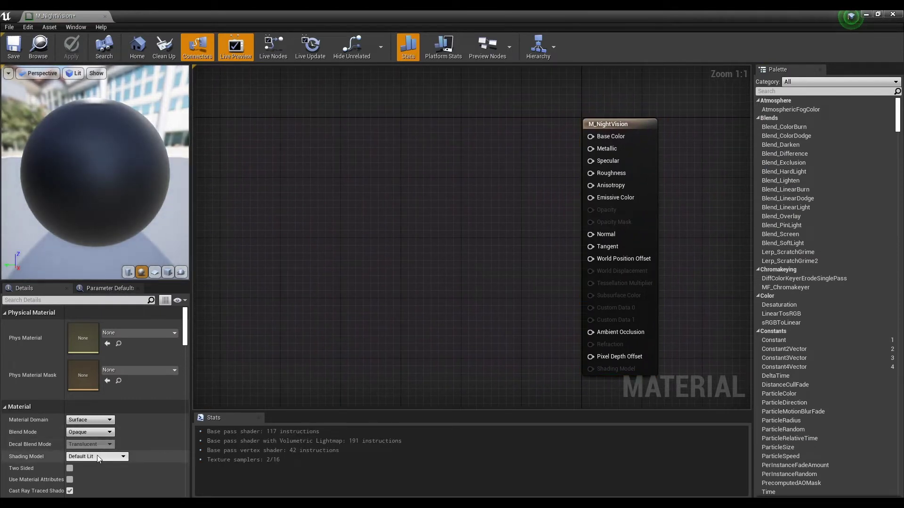
pyautogui.click(98, 434)
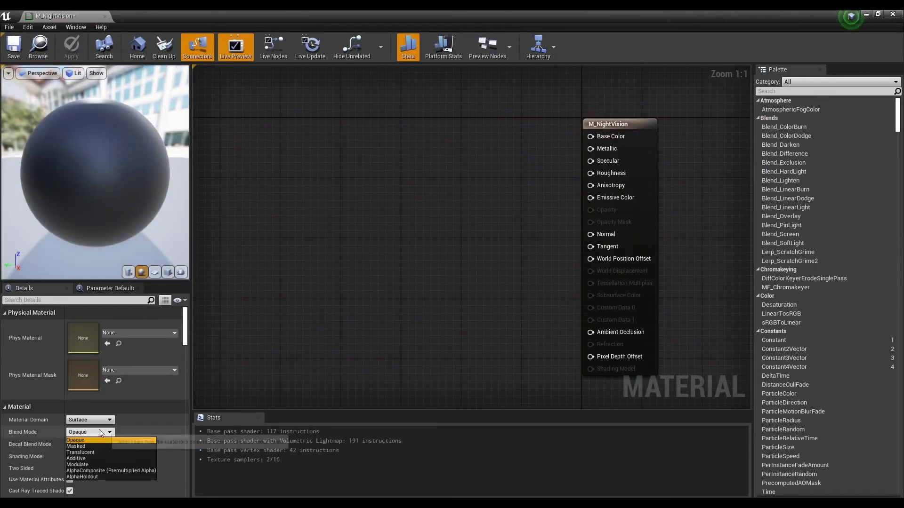
pyautogui.click(100, 422)
pyautogui.click(101, 422)
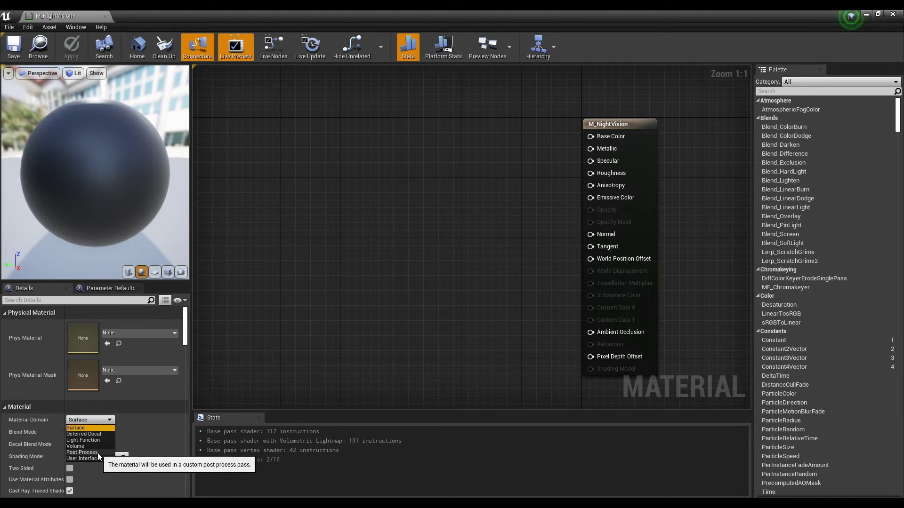
pyautogui.click(97, 453)
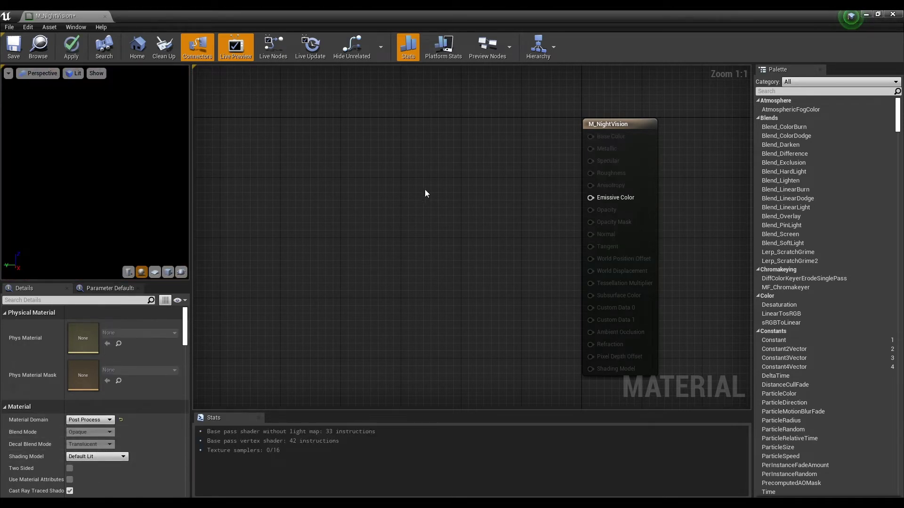
# Step: Add a SceneTexture node to the material graph, well before the M_NightVision output node
pyautogui.moveTo(432, 186); pyautogui.dragTo(460, 194, button='right')
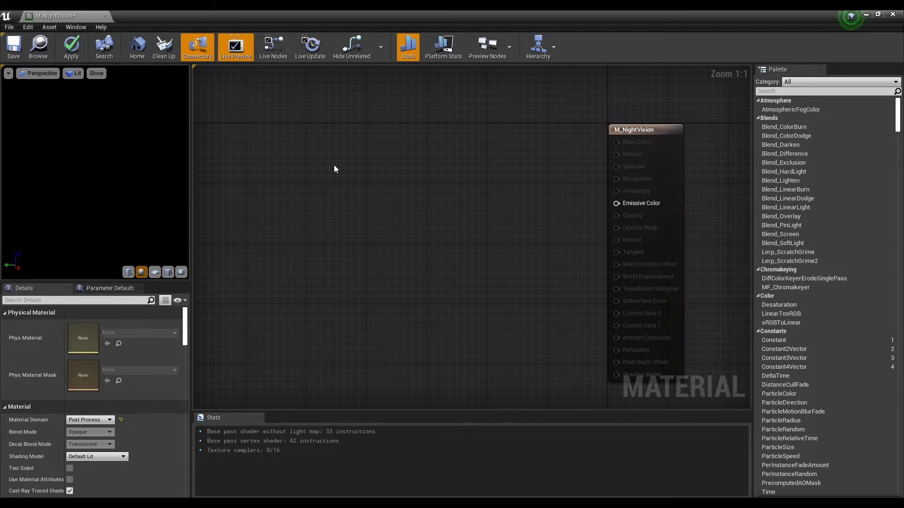
pyautogui.rightClick(319, 156)
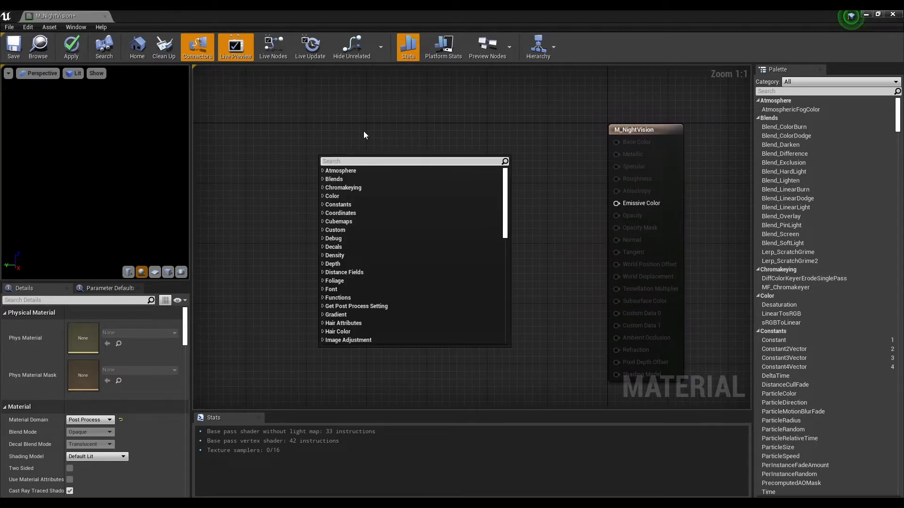
pyautogui.write('scen')
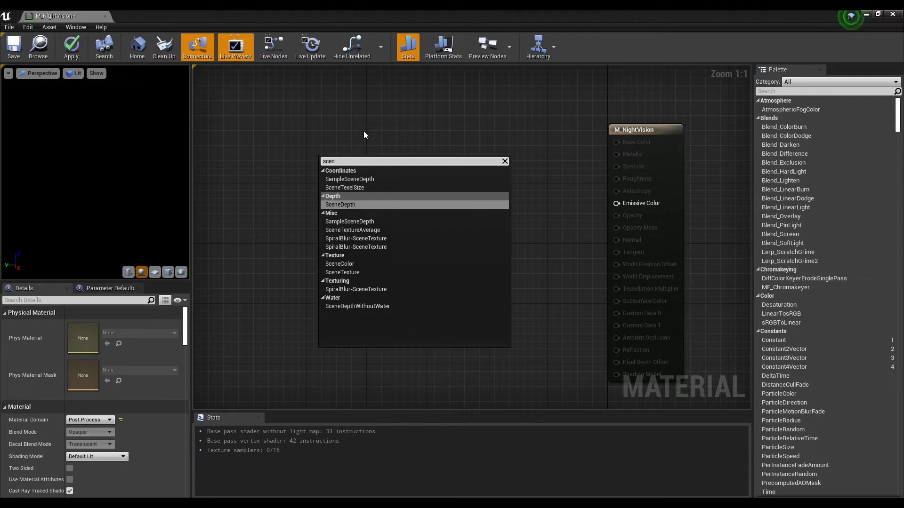
pyautogui.press('Down')
pyautogui.press('Down')
pyautogui.press('Down')
pyautogui.press('Down')
pyautogui.press('Down')
pyautogui.press('Down')
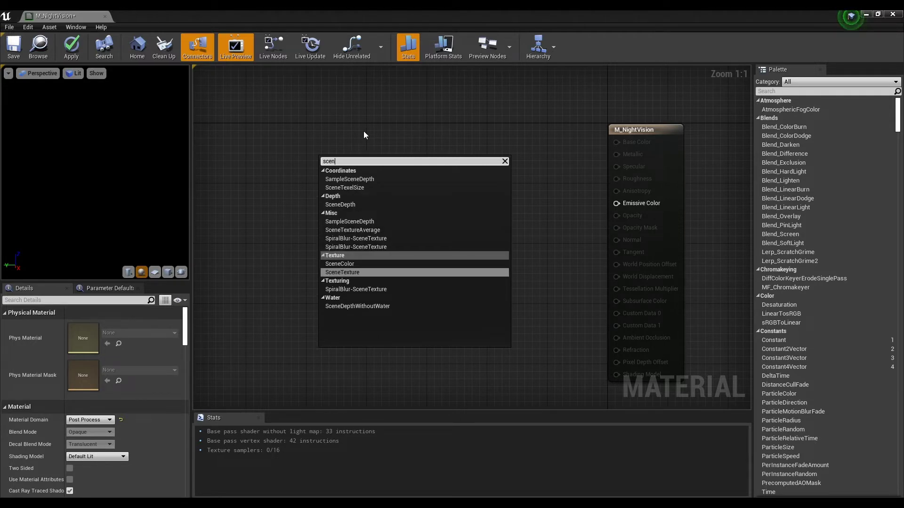
pyautogui.press('Return')
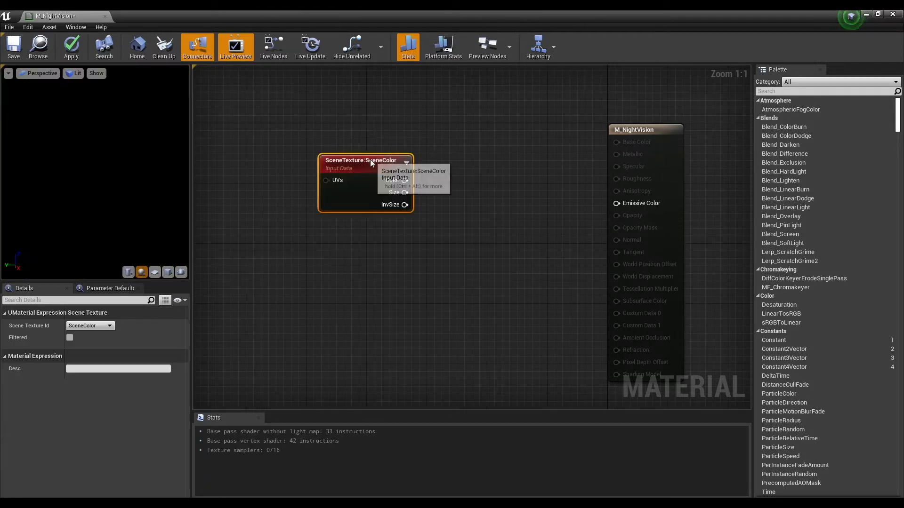
# Step: Set the SceneTexture node's scene texture ID to PostProcessInput0 and reposition the node to leave space before the output node
pyautogui.click(89, 325)
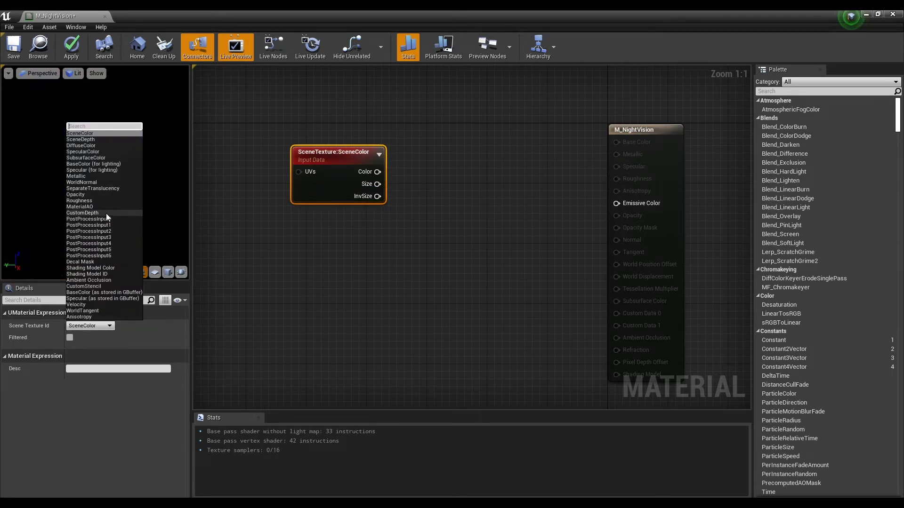
pyautogui.click(108, 222)
pyautogui.moveTo(312, 223); pyautogui.dragTo(408, 229, button='right')
pyautogui.moveTo(426, 180); pyautogui.dragTo(321, 181)
pyautogui.click(448, 224)
# Step: Add a ComponentMask node with the R, G and B channels enabled, and feed it the scene texture's Color output
pyautogui.rightClick(440, 166)
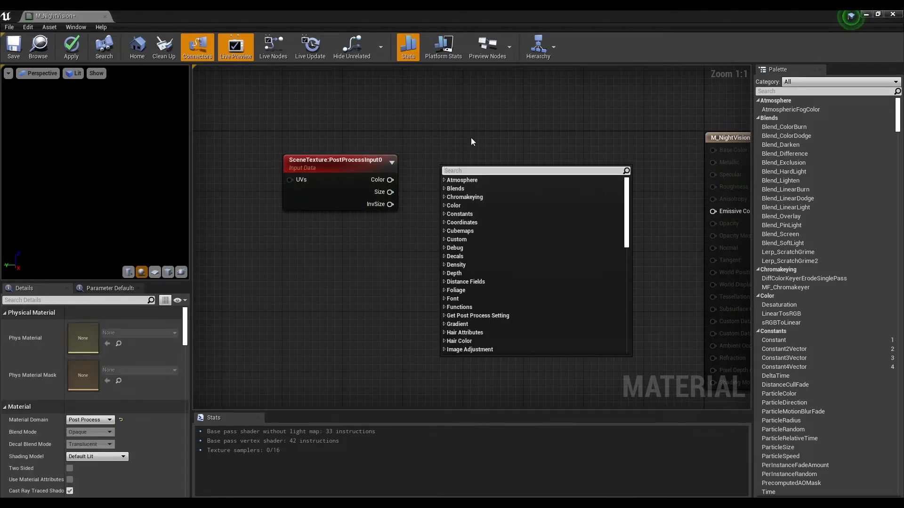
pyautogui.write('comp')
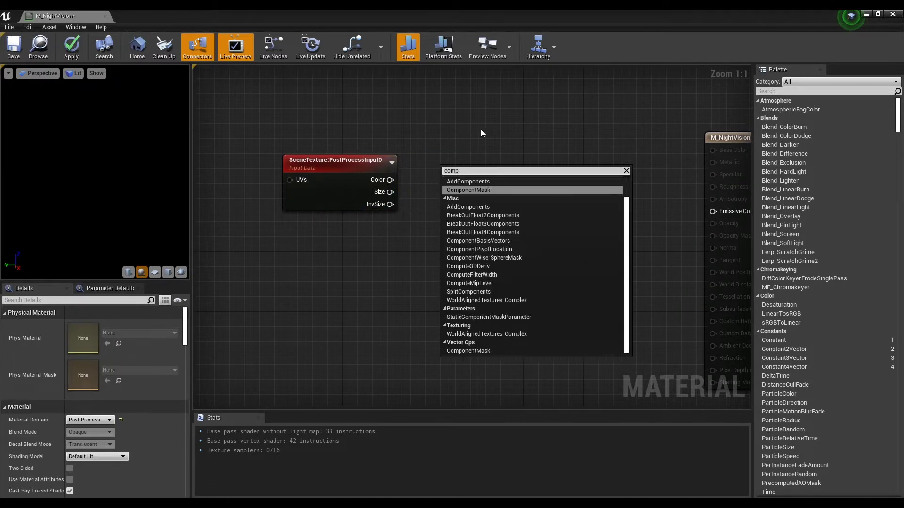
pyautogui.click(494, 351)
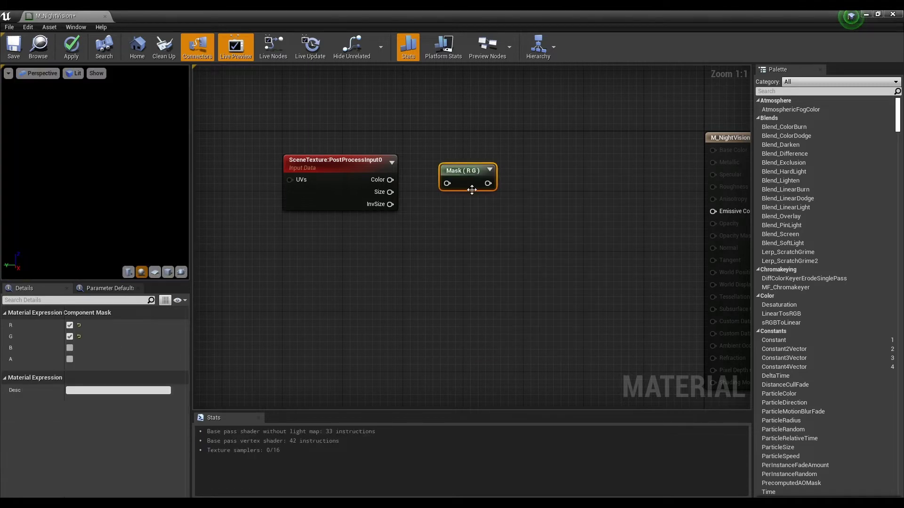
pyautogui.click(69, 348)
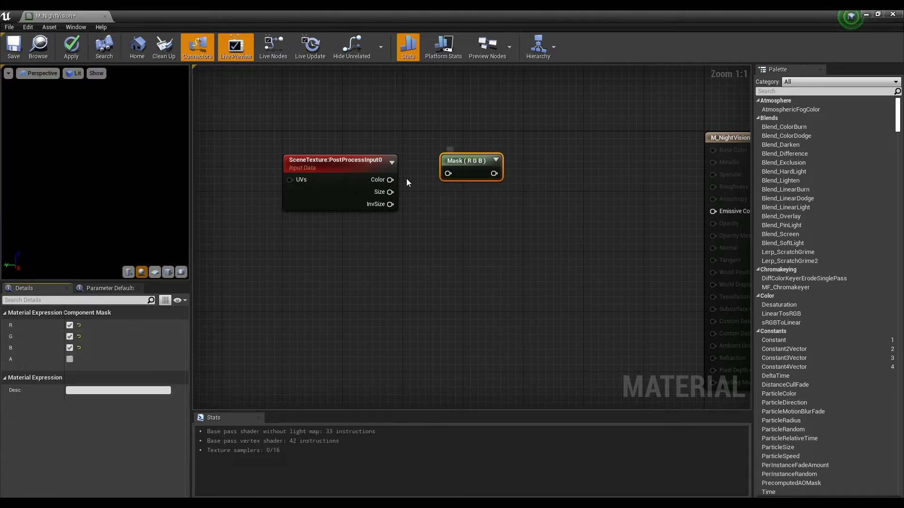
pyautogui.moveTo(391, 179); pyautogui.dragTo(455, 165)
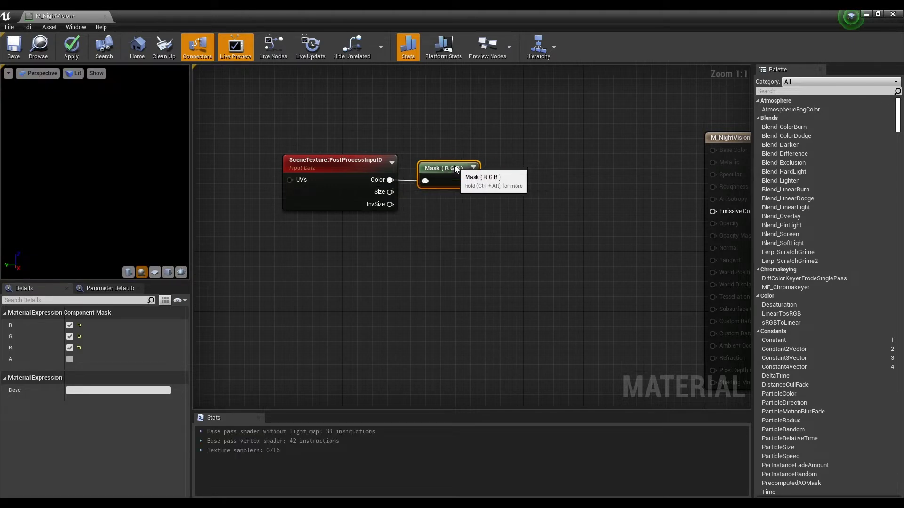
# Step: Add three Multiply nodes between the RGB mask and the M_NightVision output node
pyautogui.click(481, 234)
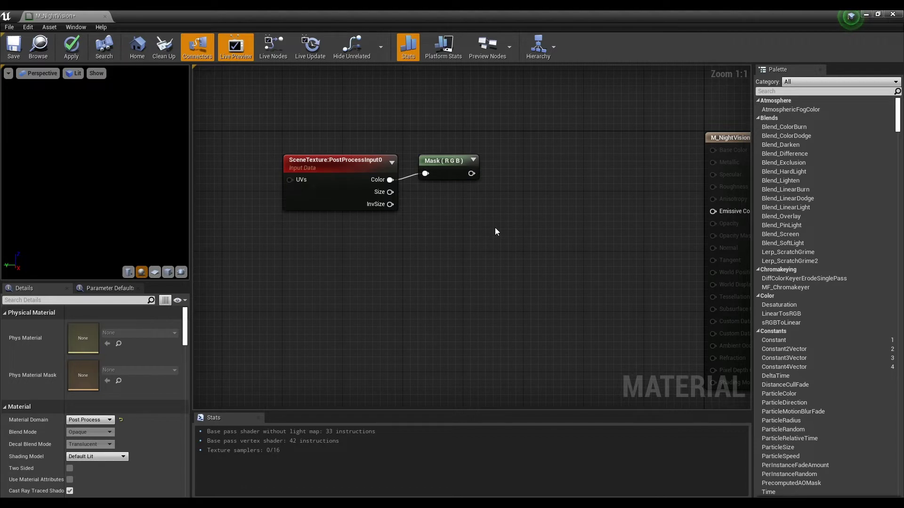
pyautogui.moveTo(511, 225); pyautogui.dragTo(467, 244, button='right')
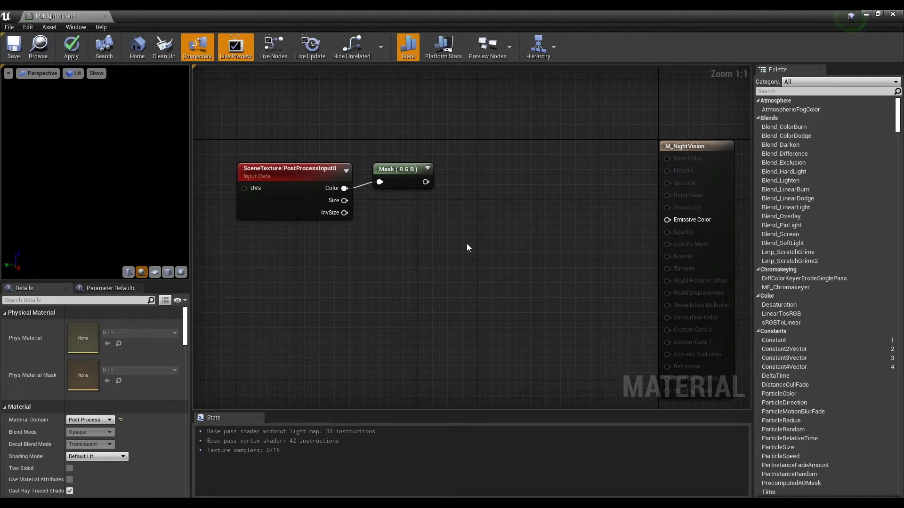
pyautogui.click(474, 272)
pyautogui.click(545, 203)
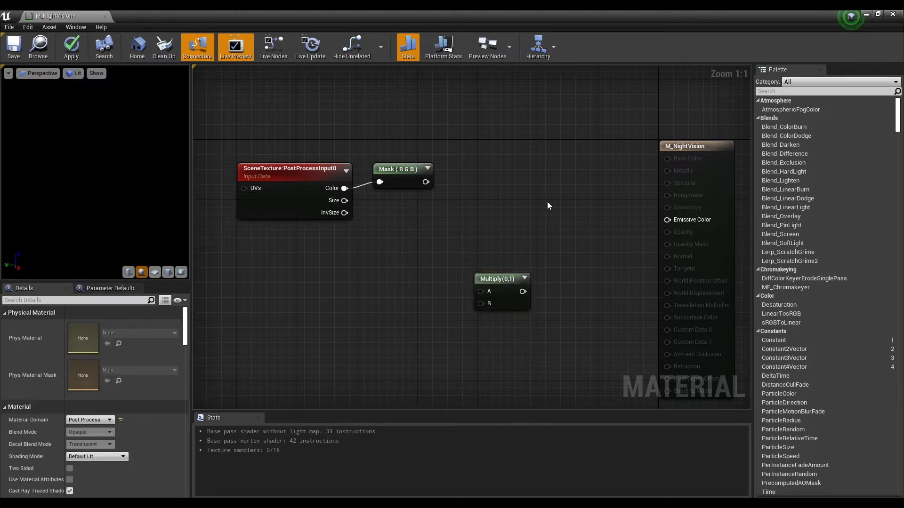
pyautogui.click(556, 205)
pyautogui.click(525, 152)
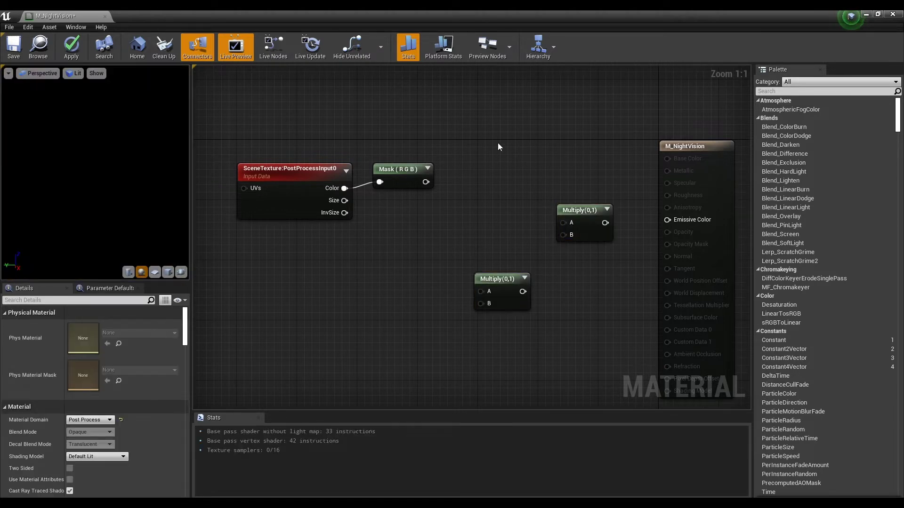
pyautogui.click(482, 112)
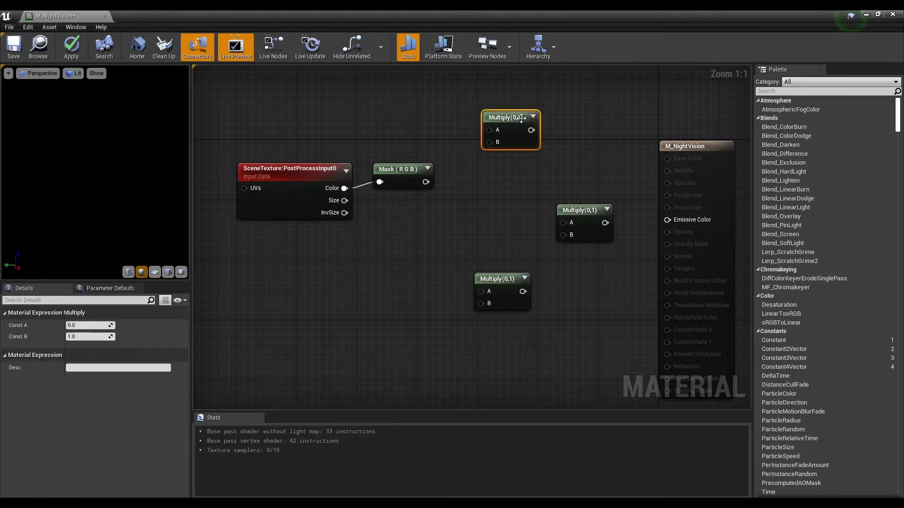
pyautogui.click(507, 178)
pyautogui.moveTo(500, 230); pyautogui.dragTo(569, 204, button='right')
pyautogui.moveTo(321, 121); pyautogui.dragTo(474, 186)
pyautogui.click(499, 221)
# Step: Add a RadialGradientExponential node below the SceneTexture node
pyautogui.moveTo(447, 272); pyautogui.dragTo(465, 210, button='right')
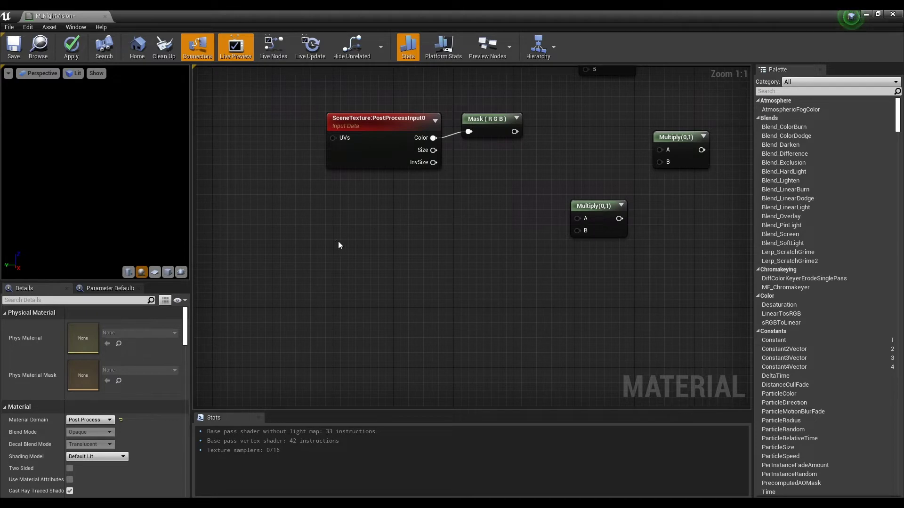
pyautogui.moveTo(337, 245); pyautogui.dragTo(361, 228, button='right')
pyautogui.rightClick(360, 228)
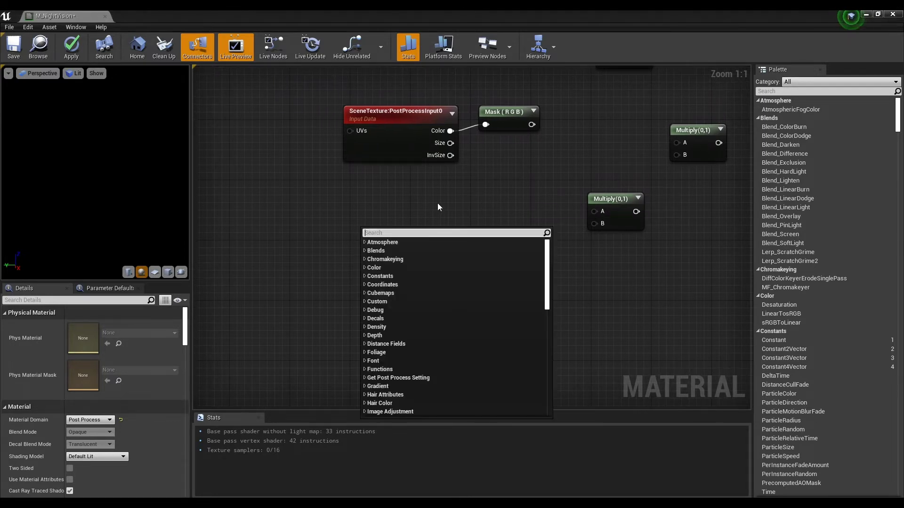
pyautogui.write('rad')
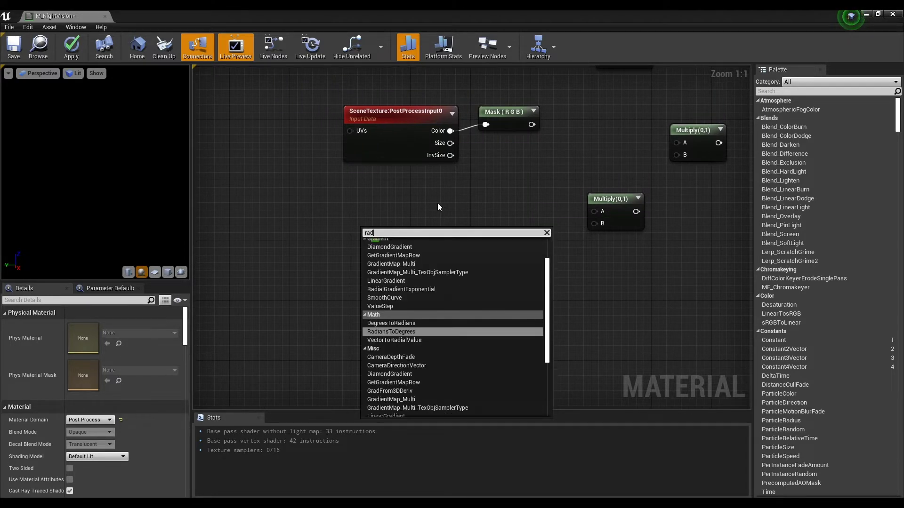
pyautogui.write('ia')
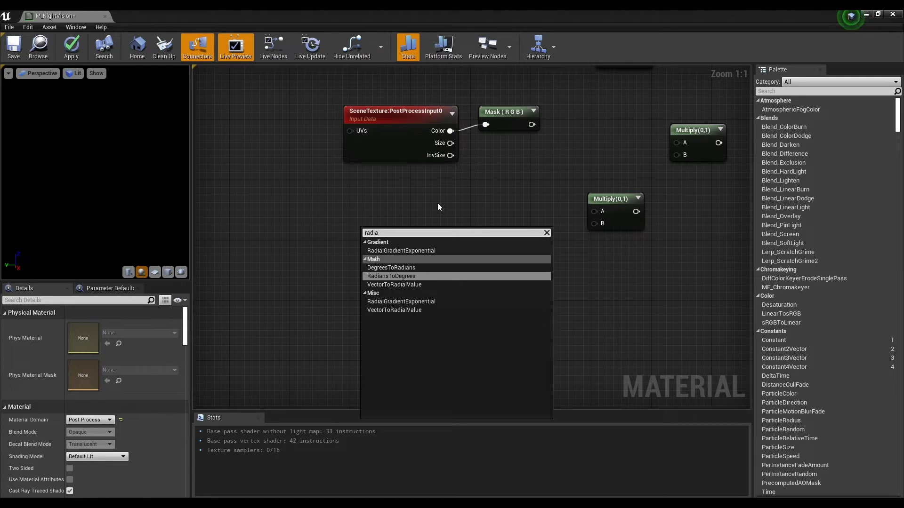
pyautogui.click(414, 305)
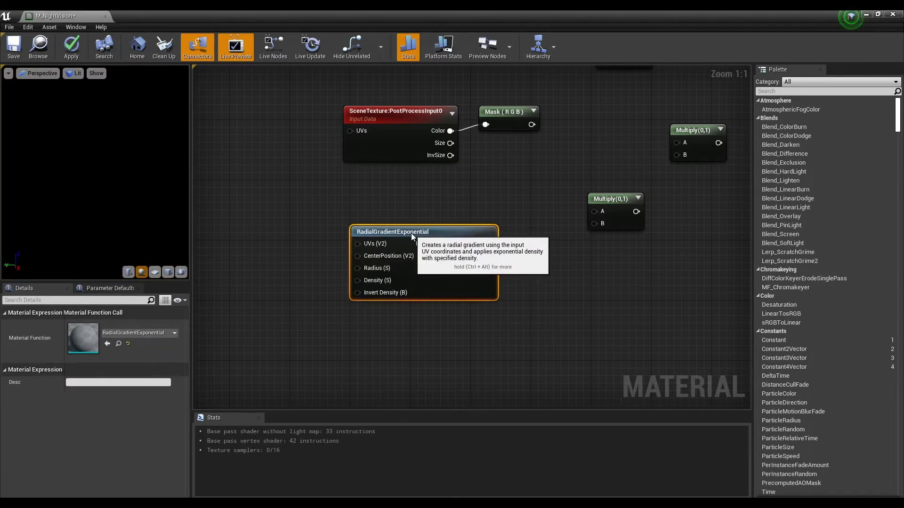
pyautogui.moveTo(411, 233); pyautogui.dragTo(409, 233)
pyautogui.click(451, 336)
# Step: Add two scalar parameter nodes, one above the other, ahead of the RadialGradientExponential node's inputs
pyautogui.moveTo(412, 333); pyautogui.dragTo(474, 305, button='right')
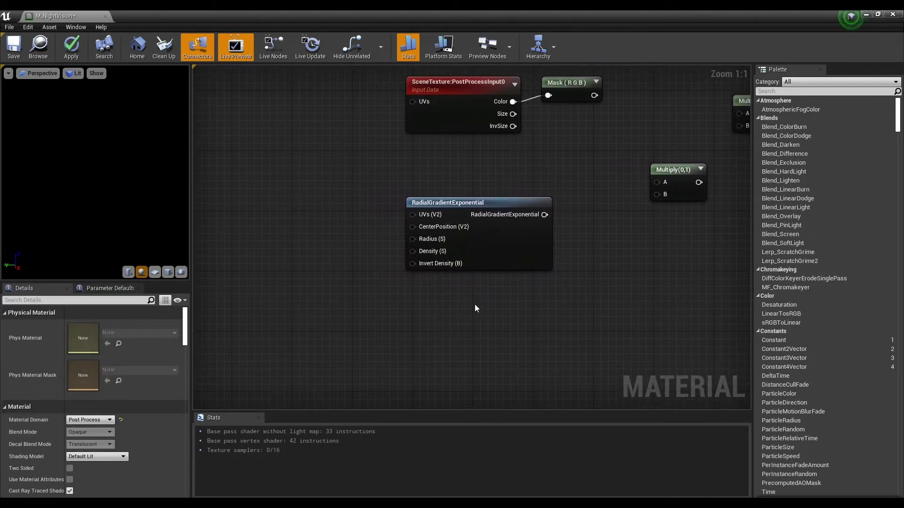
pyautogui.moveTo(380, 179); pyautogui.dragTo(438, 187, button='right')
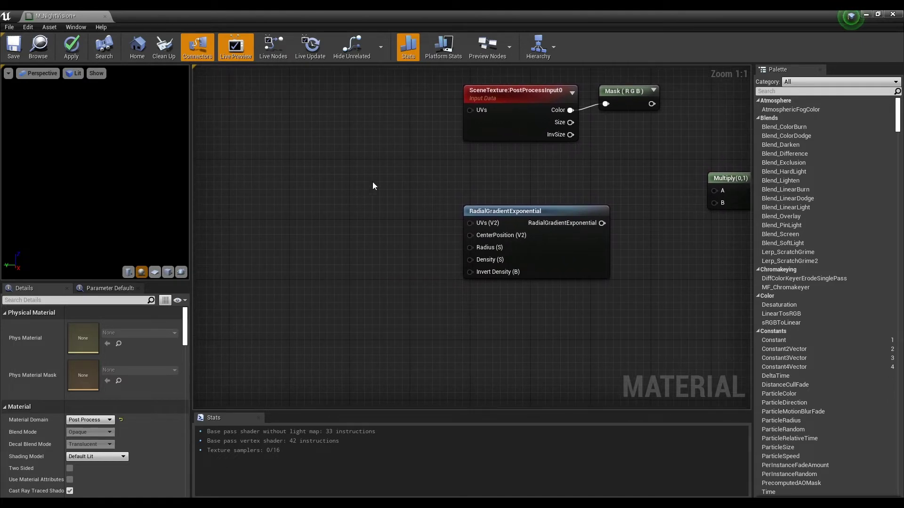
pyautogui.press('s')
pyautogui.click(372, 182)
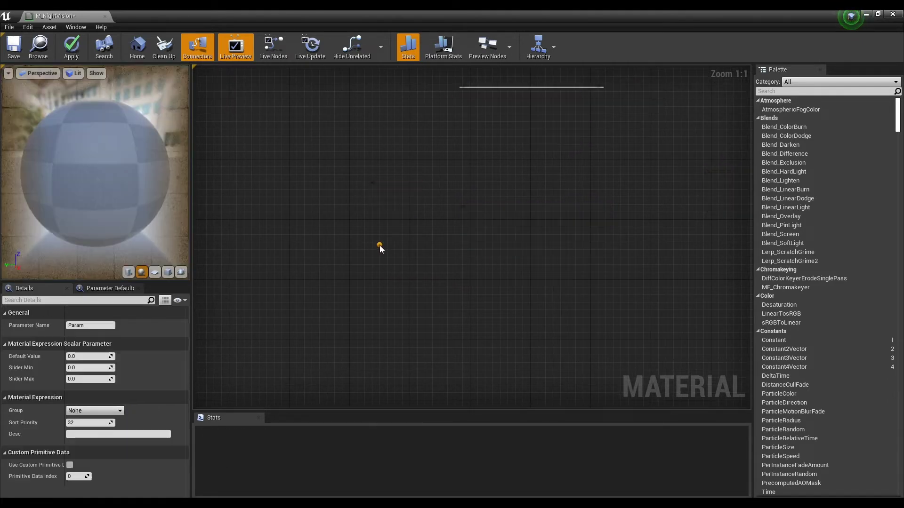
pyautogui.write('ssss')
pyautogui.click(379, 236)
pyautogui.click(400, 196)
# Step: Name the upper scalar parameter Radius and the lower one Density, and align Density below Radius
pyautogui.click(94, 326)
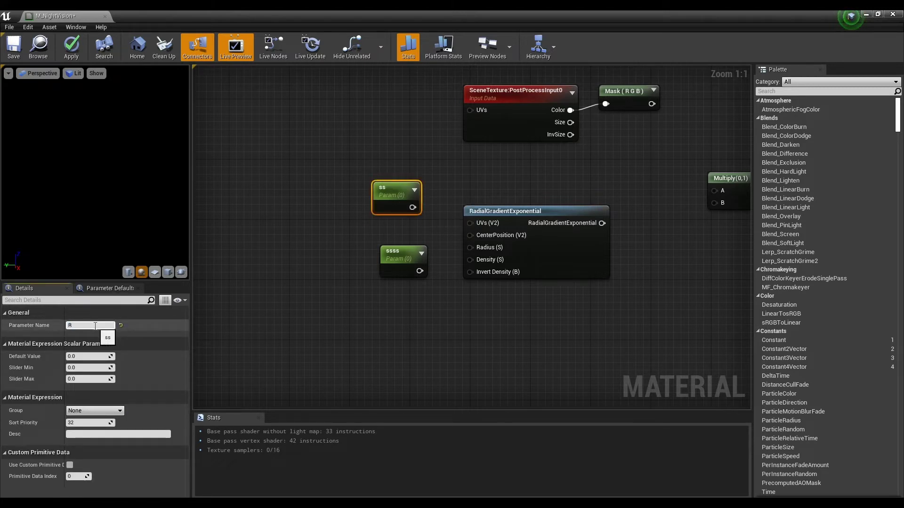
pyautogui.write('Radius')
pyautogui.press('Return')
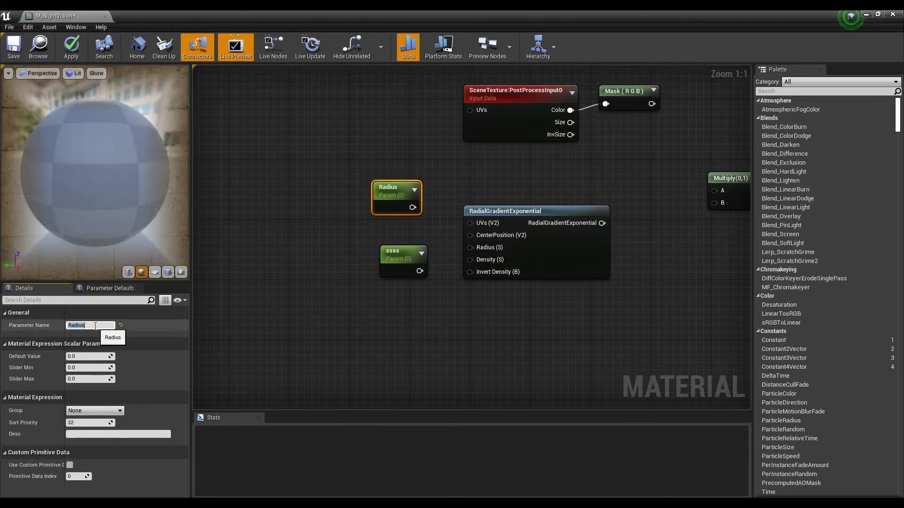
pyautogui.click(397, 265)
pyautogui.click(106, 324)
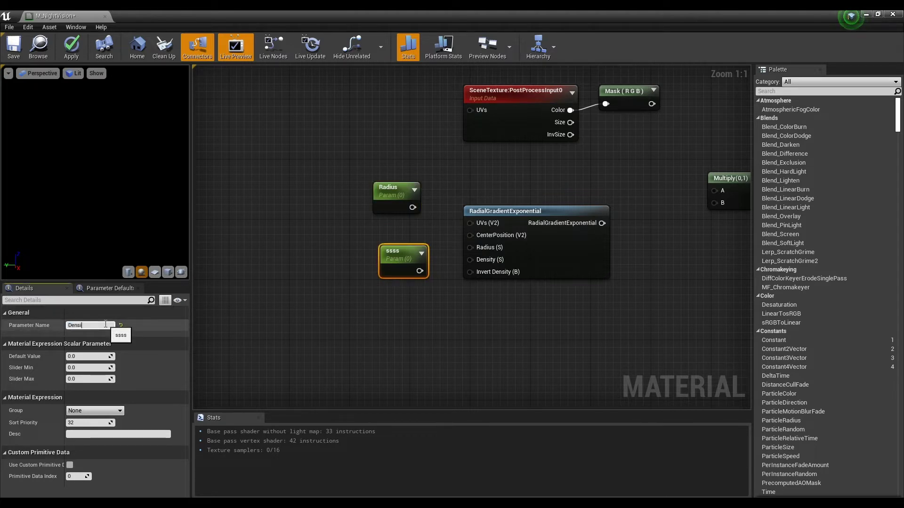
pyautogui.write('Density')
pyautogui.press('Return')
pyautogui.moveTo(417, 249); pyautogui.dragTo(410, 254)
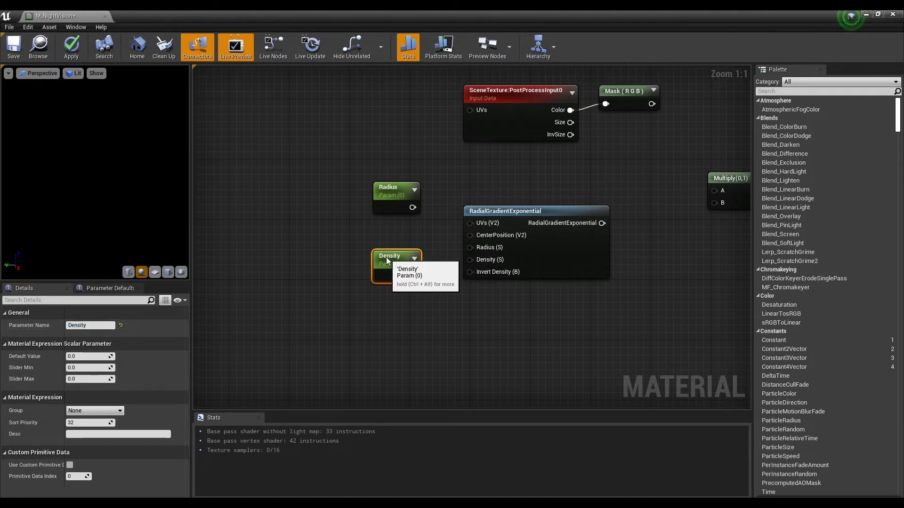
# Step: Set the default value of the Radius parameter to 0.6 and of the Density parameter to 3
pyautogui.click(387, 192)
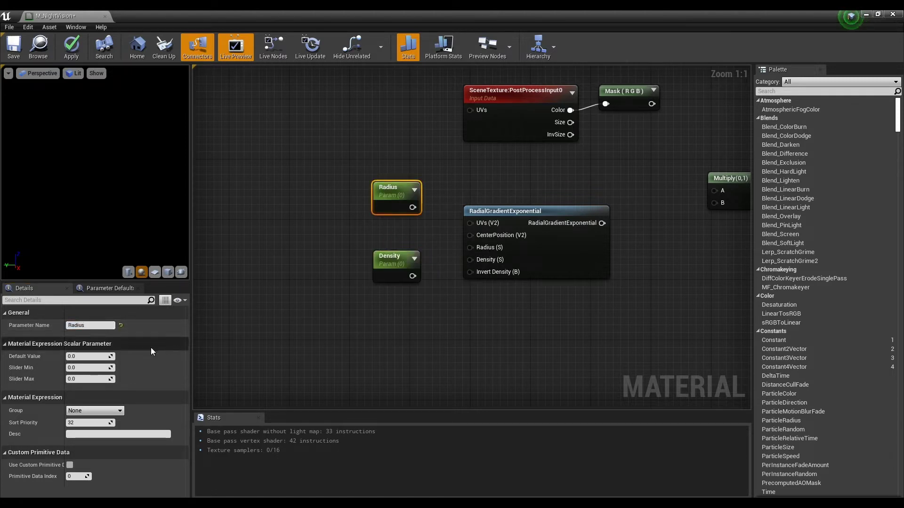
pyautogui.click(94, 356)
pyautogui.write('0.6')
pyautogui.press('Return')
pyautogui.click(379, 276)
pyautogui.click(92, 356)
pyautogui.write('3')
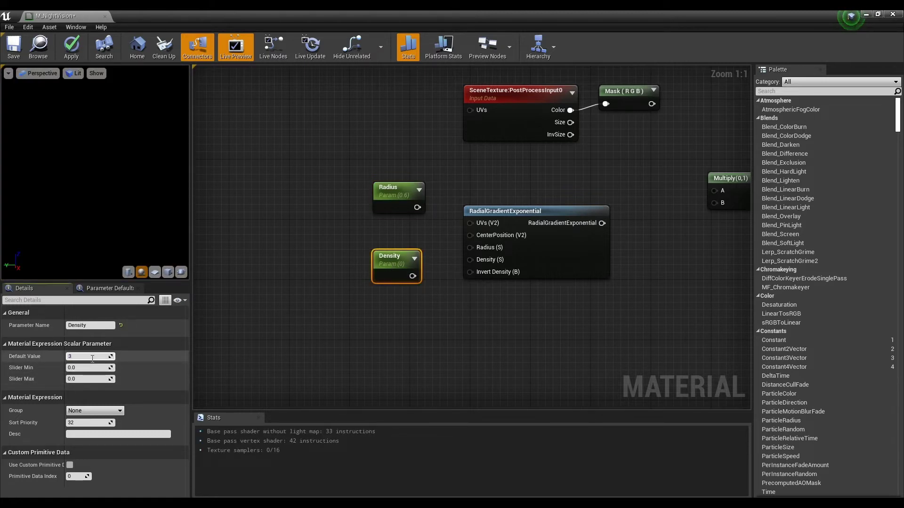
pyautogui.press('Return')
# Step: Connect Radius and Density to the matching RadialGradientExponential inputs and place the Radius node just above Density
pyautogui.click(375, 235)
pyautogui.moveTo(420, 205); pyautogui.dragTo(472, 248)
pyautogui.moveTo(414, 278); pyautogui.dragTo(469, 260)
pyautogui.moveTo(404, 208); pyautogui.dragTo(399, 231)
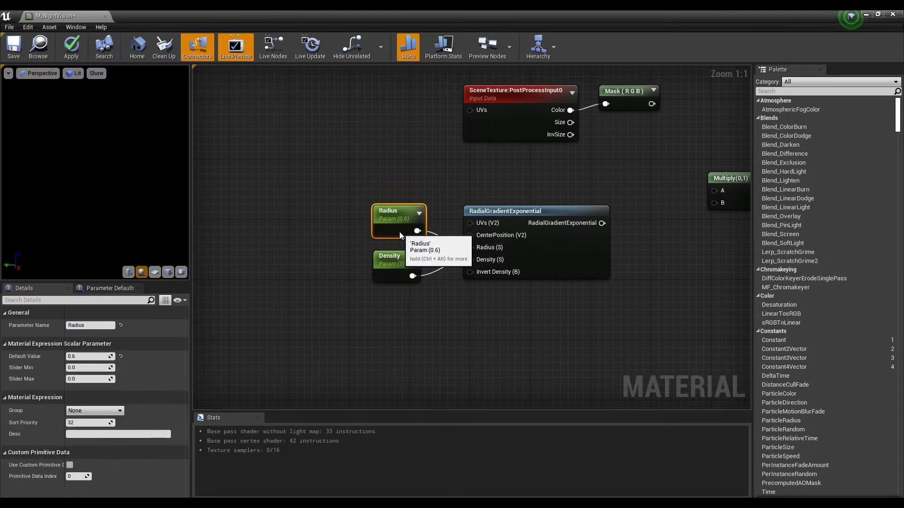
pyautogui.click(456, 203)
pyautogui.moveTo(445, 203); pyautogui.dragTo(401, 273)
pyautogui.click(515, 180)
# Step: Connect the RGB mask to input A and the radial gradient to input B of the lowest Multiply node
pyautogui.moveTo(568, 173); pyautogui.dragTo(396, 231, button='right')
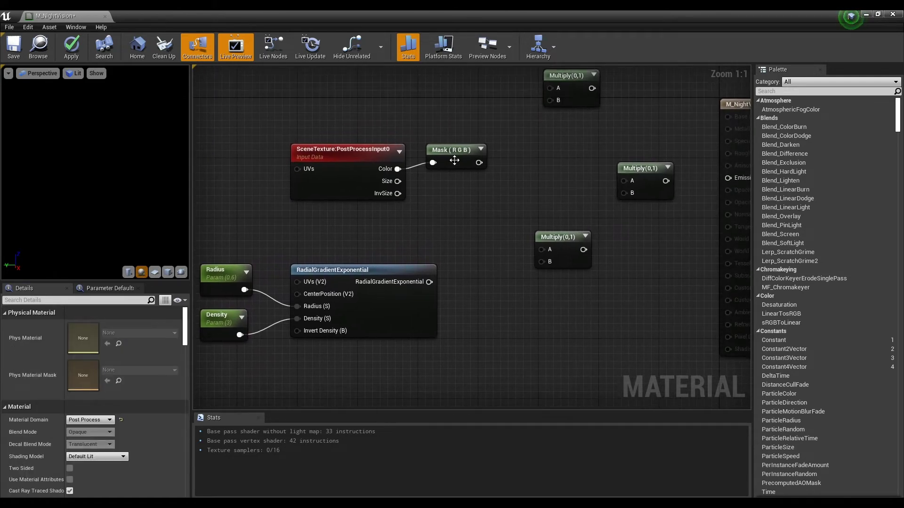
pyautogui.moveTo(455, 161); pyautogui.dragTo(446, 161)
pyautogui.moveTo(471, 163); pyautogui.dragTo(545, 248)
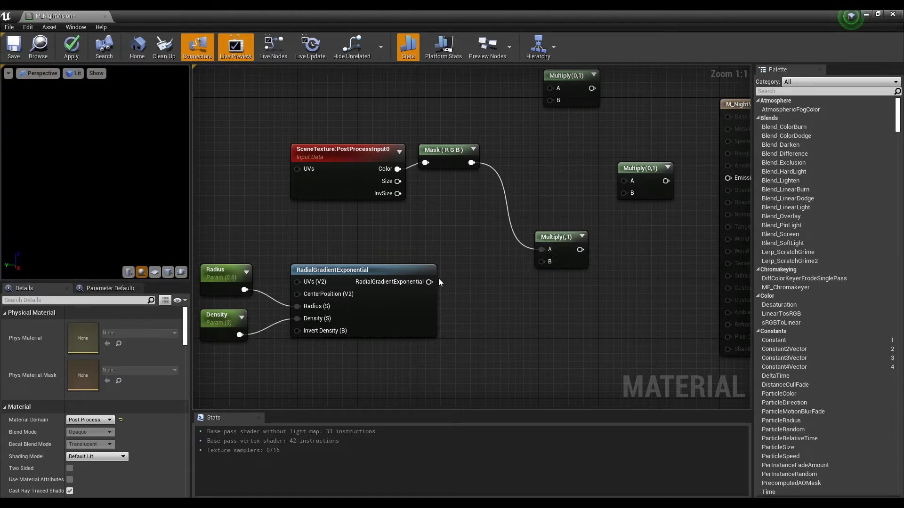
pyautogui.moveTo(433, 282); pyautogui.dragTo(538, 241)
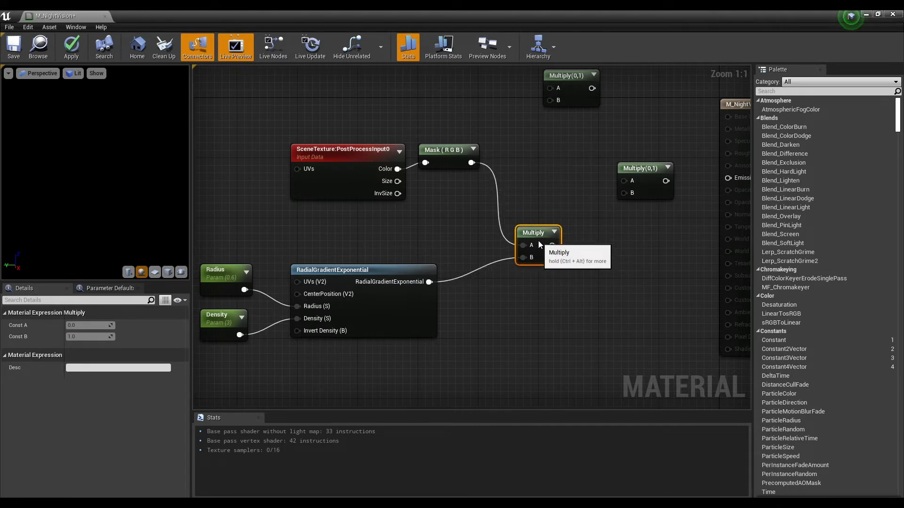
# Step: Preview the output of the Multiply node that combines mask and gradient, and stop the node preview
pyautogui.moveTo(590, 233); pyautogui.dragTo(576, 245, button='right')
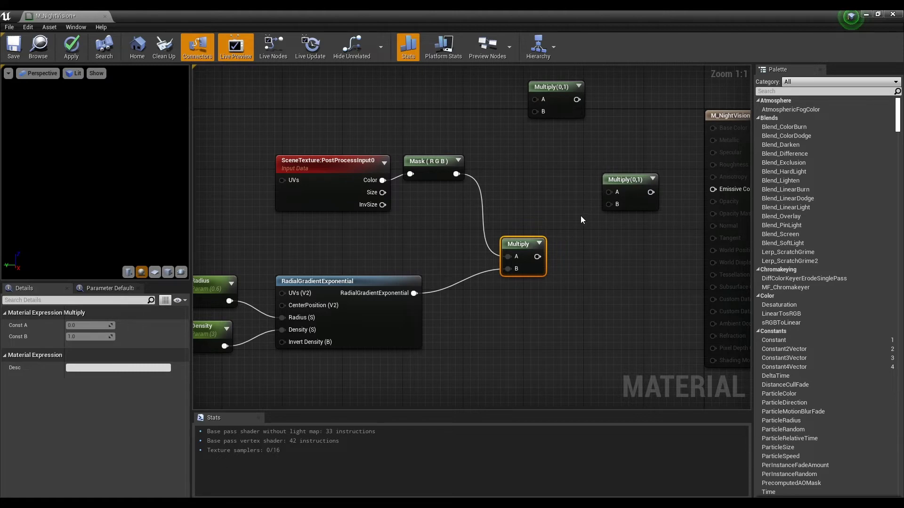
pyautogui.rightClick(533, 248)
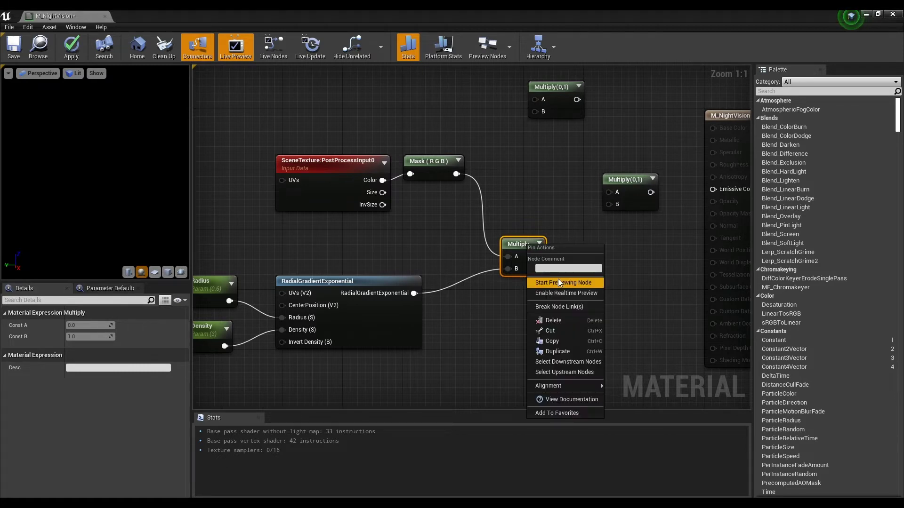
pyautogui.click(558, 278)
pyautogui.rightClick(532, 253)
pyautogui.click(565, 288)
# Step: Feed the combined Multiply result into input B of the Multiply nearest the output node, and connect that node to Emissive Color
pyautogui.moveTo(537, 256); pyautogui.dragTo(611, 205)
pyautogui.moveTo(629, 224); pyautogui.dragTo(540, 236, button='right')
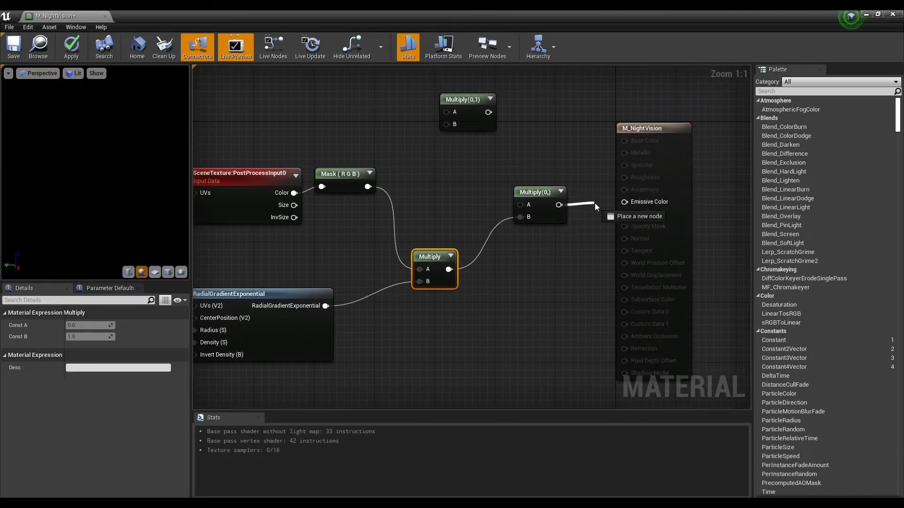
pyautogui.moveTo(626, 201); pyautogui.dragTo(626, 202)
pyautogui.moveTo(571, 245); pyautogui.dragTo(613, 272, button='right')
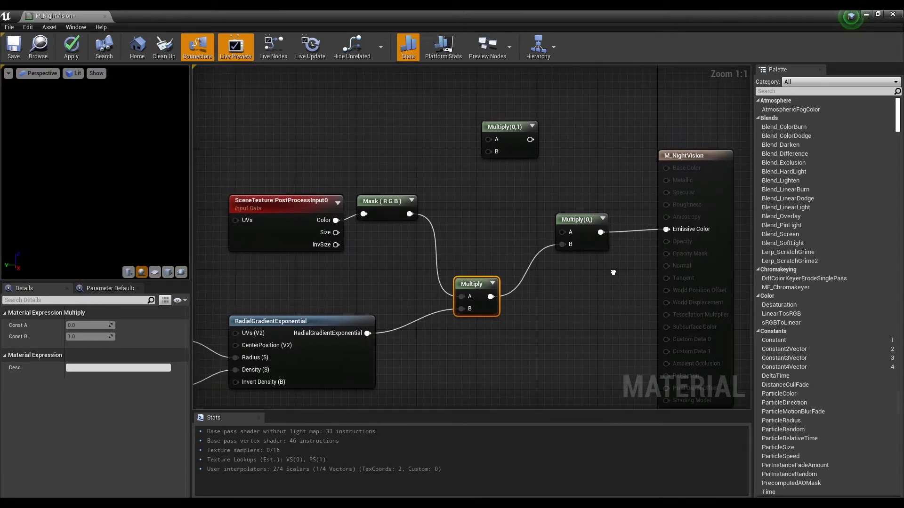
# Step: Set Const A of the Multiply node feeding Emissive Color to 1 and check the result in the material preview
pyautogui.click(592, 240)
pyautogui.click(73, 324)
pyautogui.write('1')
pyautogui.press('Return')
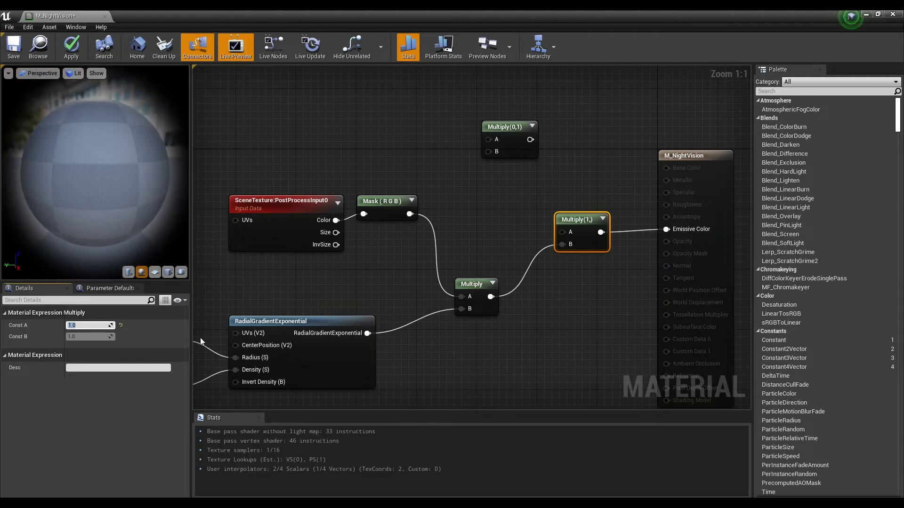
pyautogui.click(241, 272)
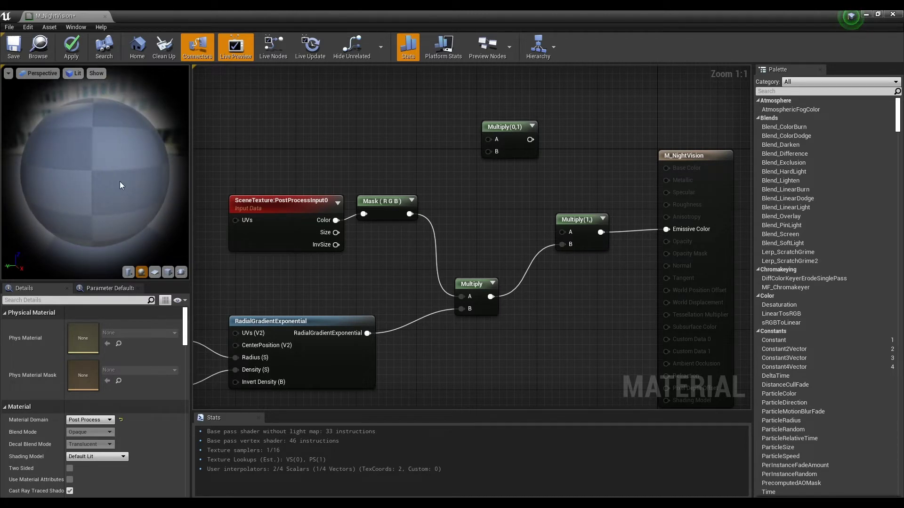
pyautogui.scroll(-3, 119, 182)
pyautogui.scroll(4, 120, 181)
pyautogui.scroll(-4, 120, 182)
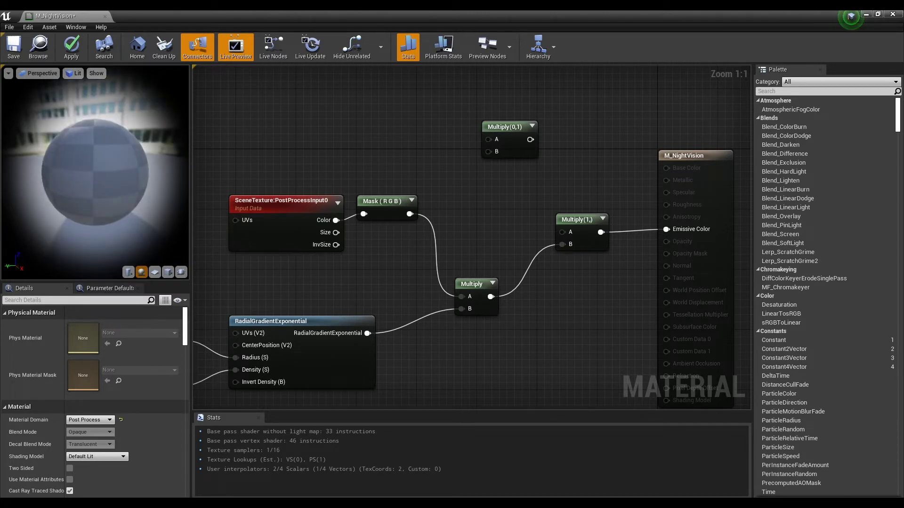
pyautogui.moveTo(120, 182); pyautogui.dragTo(132, 189)
# Step: Add a Constant3Vector node above the RGB mask and place the unconnected Multiply node beside it
pyautogui.moveTo(474, 245); pyautogui.dragTo(506, 347, button='right')
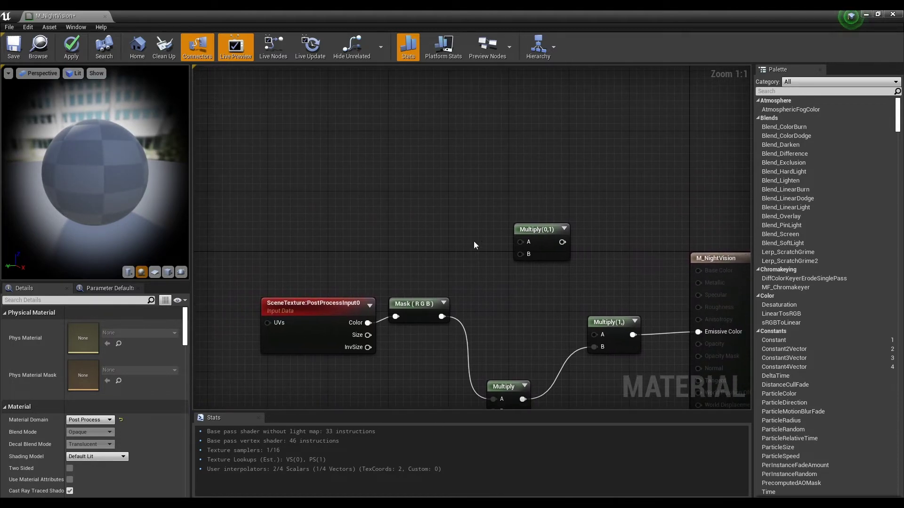
pyautogui.click(403, 175)
pyautogui.click(431, 249)
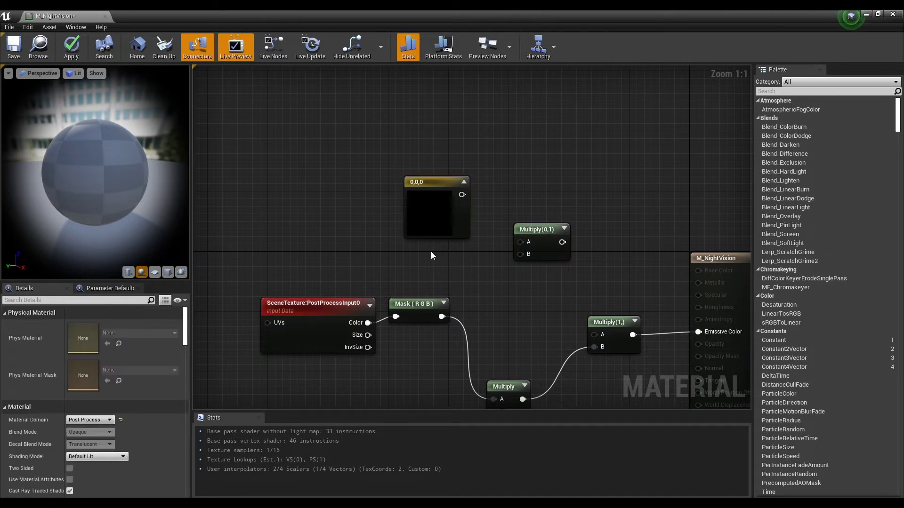
pyautogui.moveTo(534, 231); pyautogui.dragTo(528, 208)
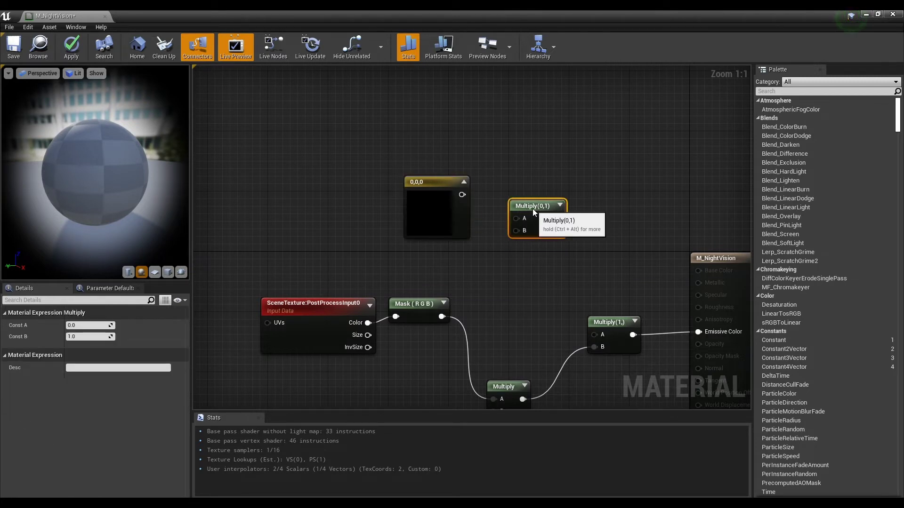
# Step: Set the Constant3Vector colour to green 1 and blue 0.3, leaving red at 0, and accept the colour
pyautogui.click(447, 188)
pyautogui.click(146, 324)
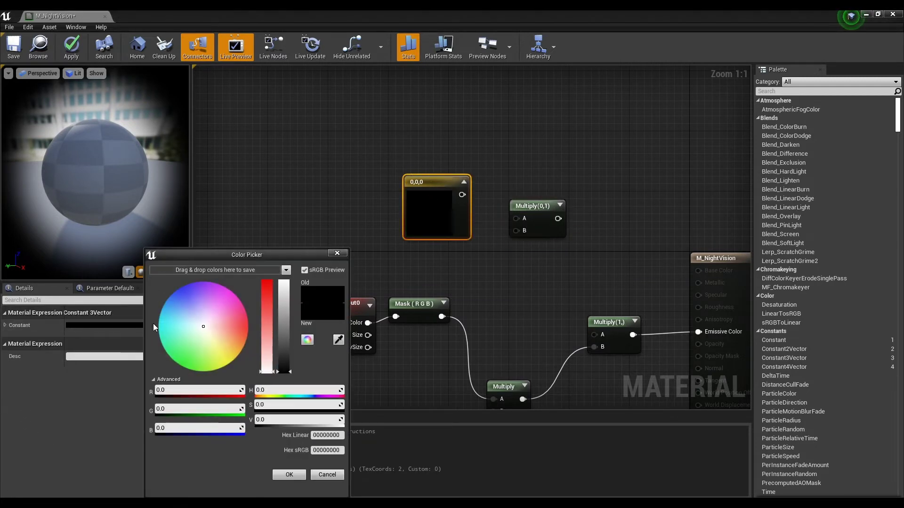
pyautogui.click(200, 410)
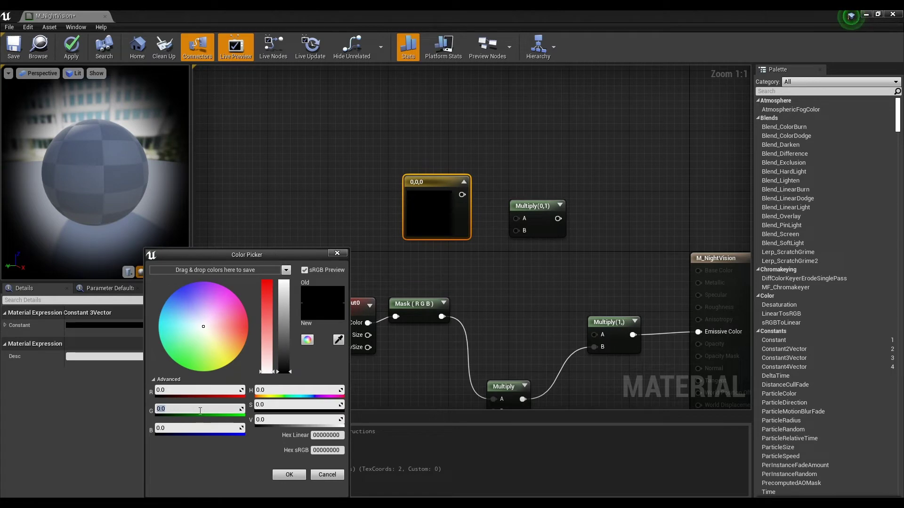
pyautogui.write('1')
pyautogui.press('Return')
pyautogui.write('0')
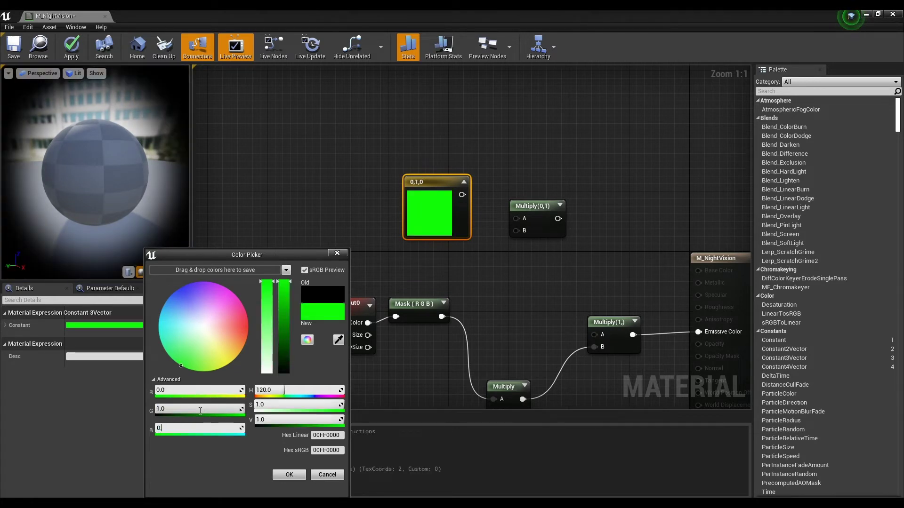
pyautogui.write('.3')
pyautogui.press('Return')
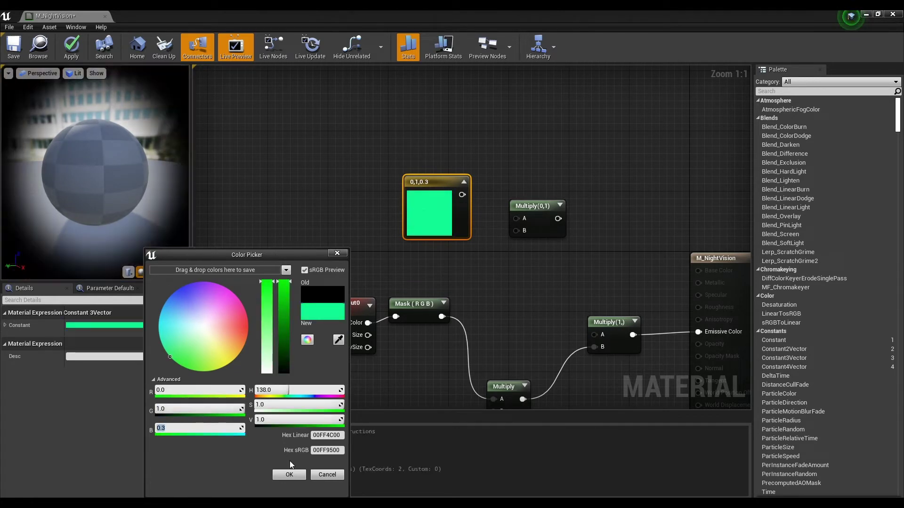
pyautogui.click(289, 475)
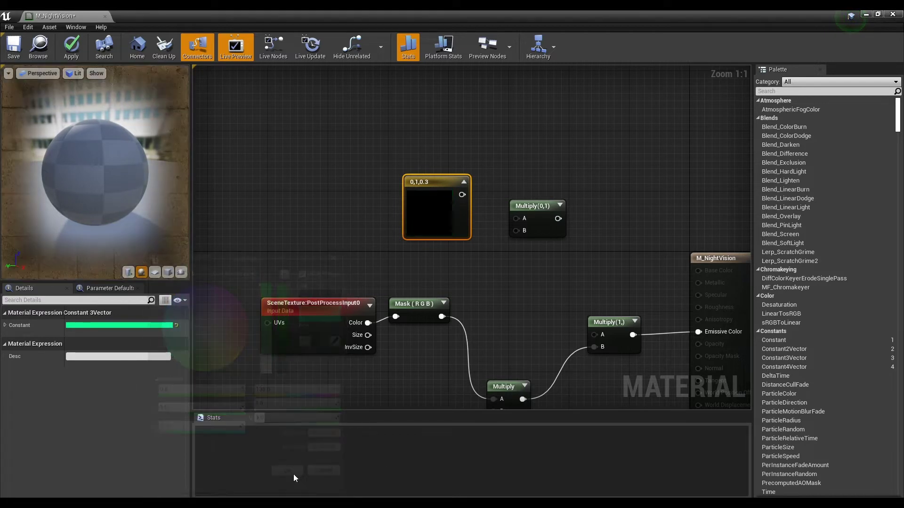
# Step: Add a scalar parameter named Bright above the green colour node and set its default value to 2
pyautogui.click(491, 153)
pyautogui.moveTo(490, 156); pyautogui.dragTo(500, 177, button='right')
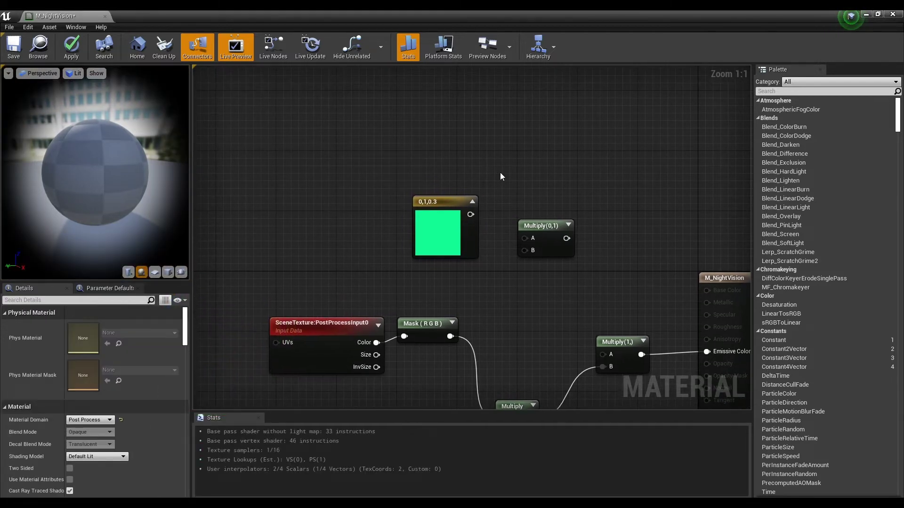
pyautogui.click(431, 142)
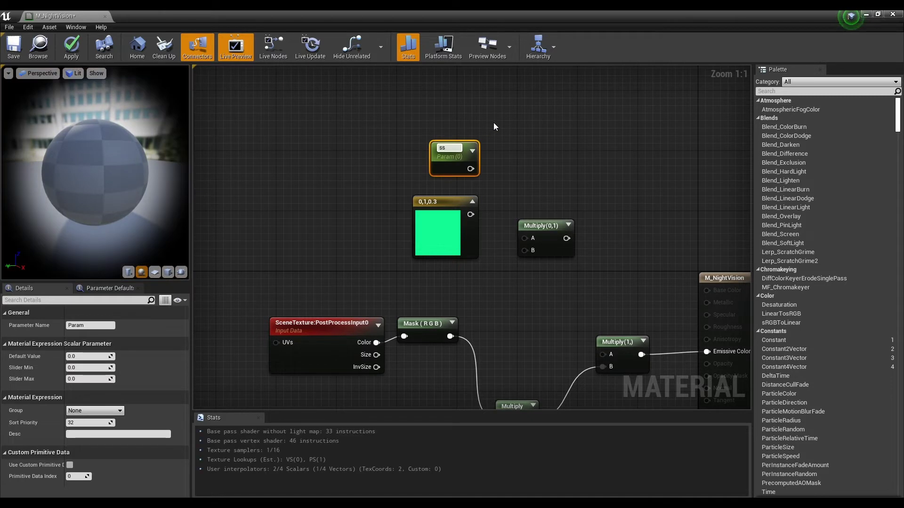
pyautogui.write('Bright')
pyautogui.press('Return')
pyautogui.click(93, 357)
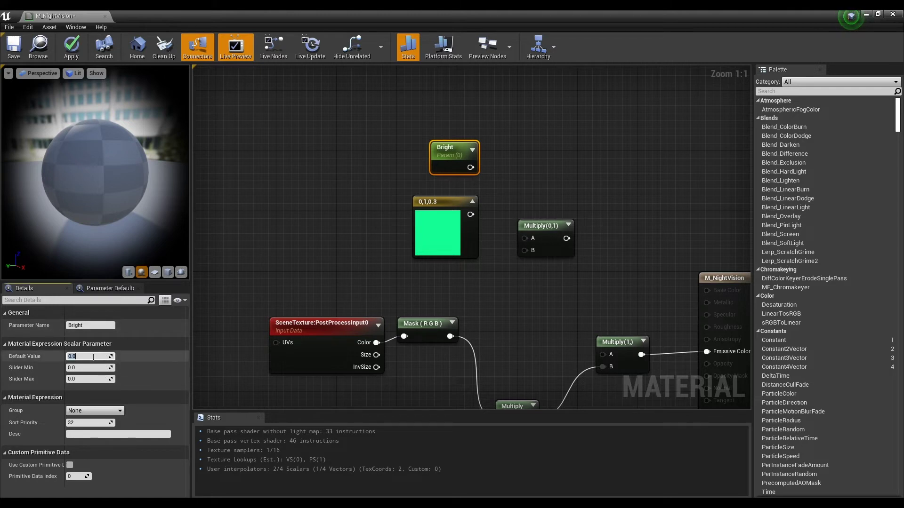
pyautogui.press('Return')
pyautogui.click(514, 188)
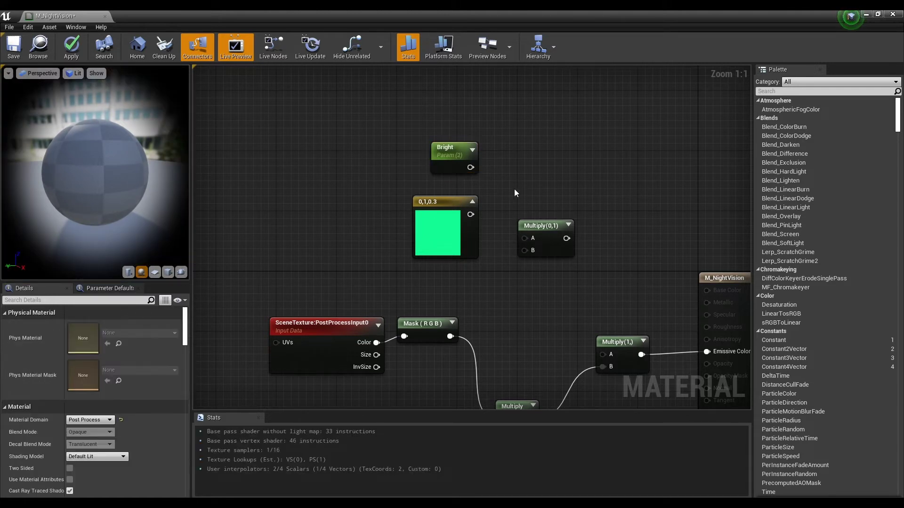
# Step: Connect Bright to input A and the green colour to input B of the unconnected Multiply node, repositioning that node beside them
pyautogui.moveTo(473, 214); pyautogui.dragTo(547, 195)
pyautogui.click(453, 200)
pyautogui.rightClick(454, 201)
pyautogui.click(470, 167)
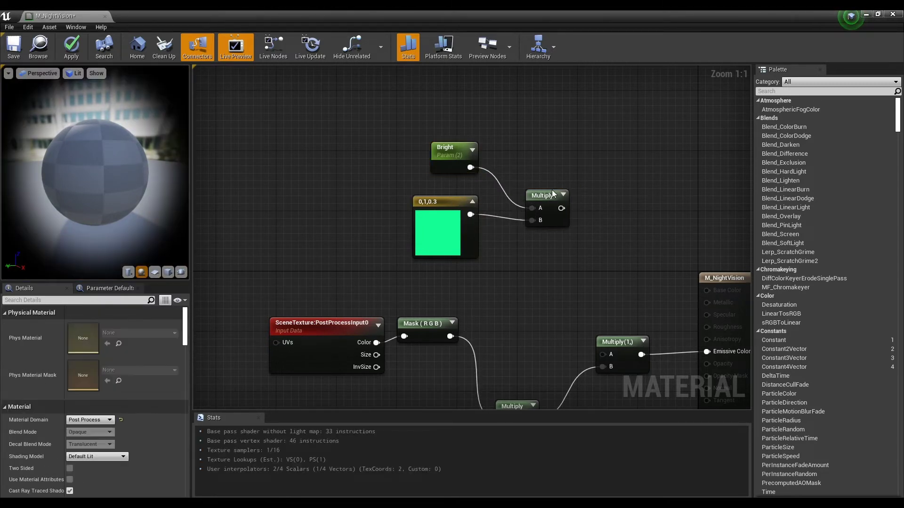